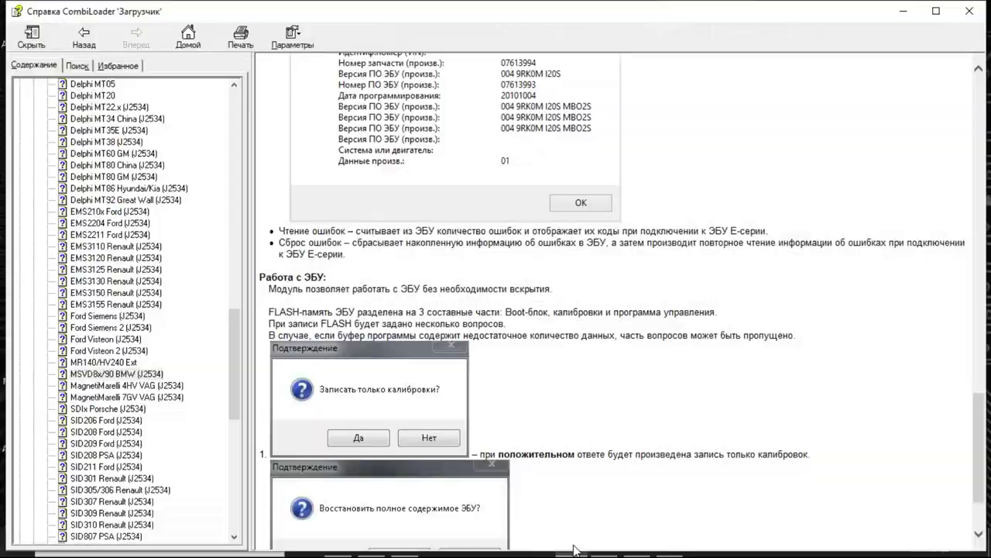
Step: Look up the MSD85 pinout among the Siemens/Continental ECUs in the «Назначение контактов» help topic
scroll(637, 327, "up", 15)
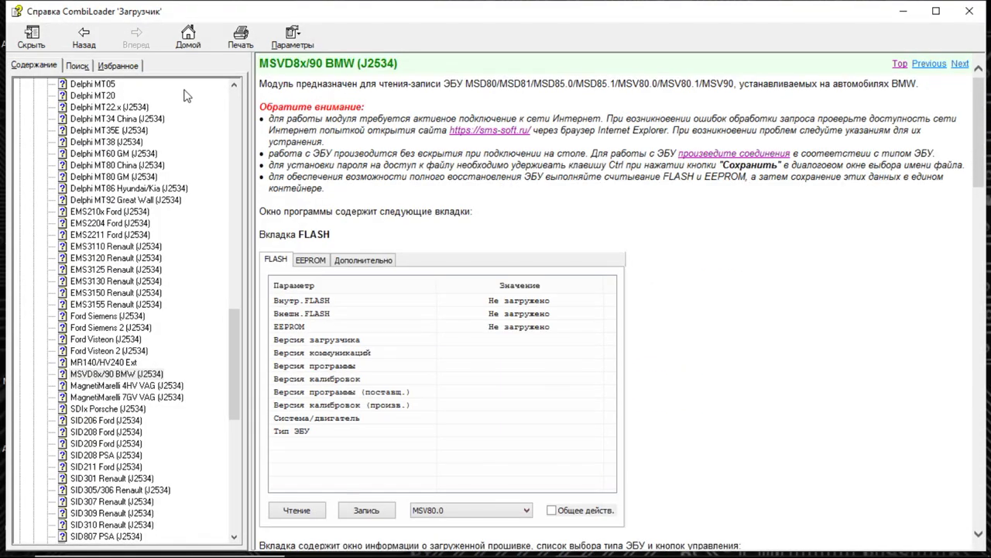
left_click(82, 39)
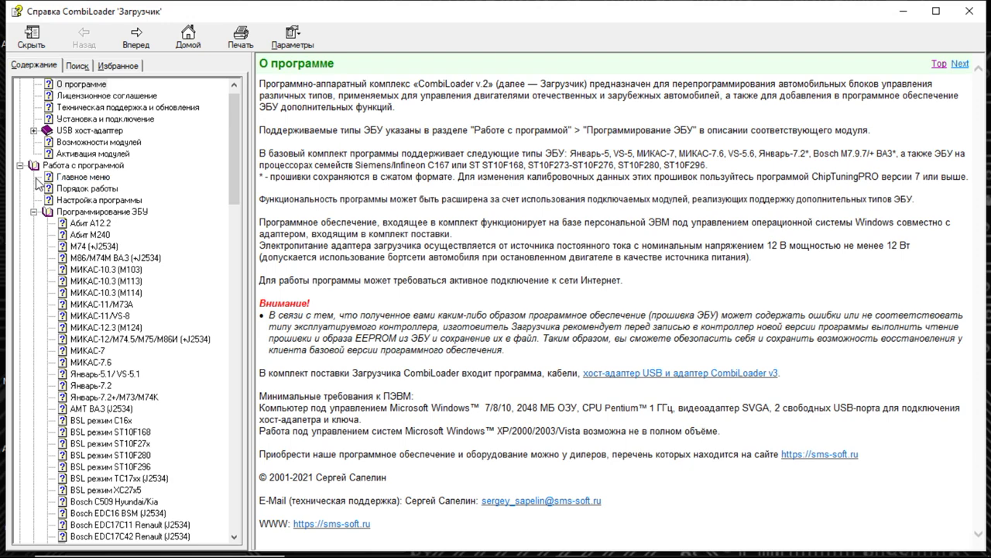
scroll(86, 270, "down", 5)
scroll(85, 269, "down", 20)
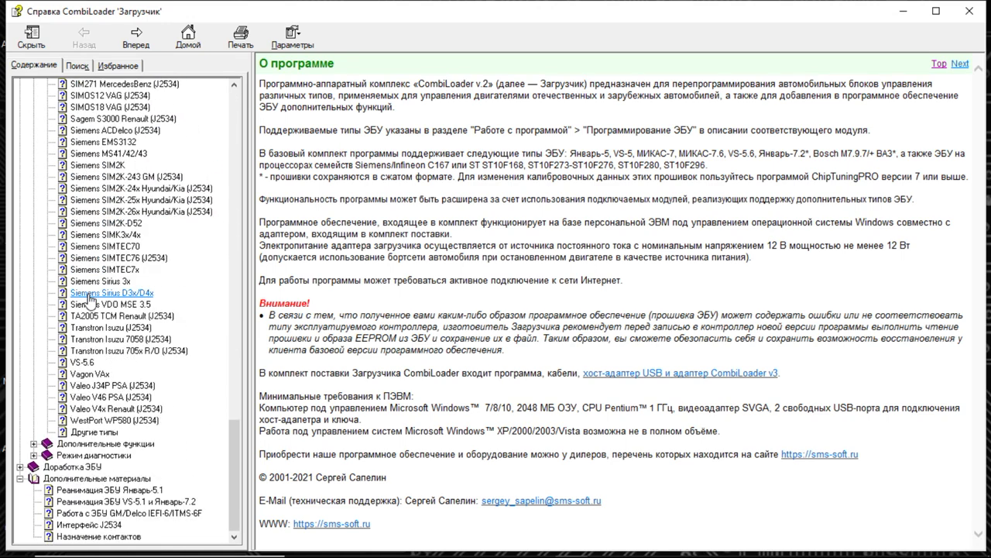
left_click(89, 536)
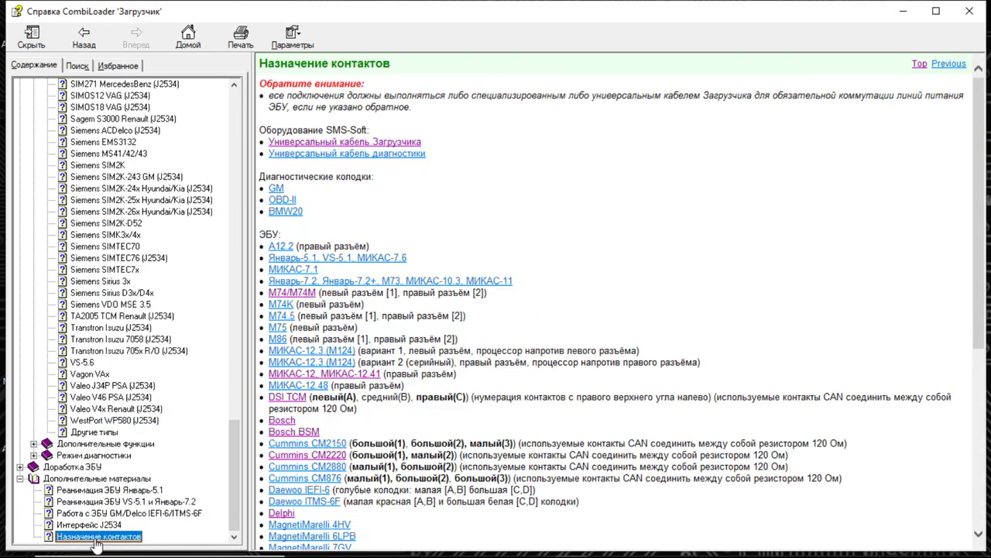
scroll(431, 329, "down", 8)
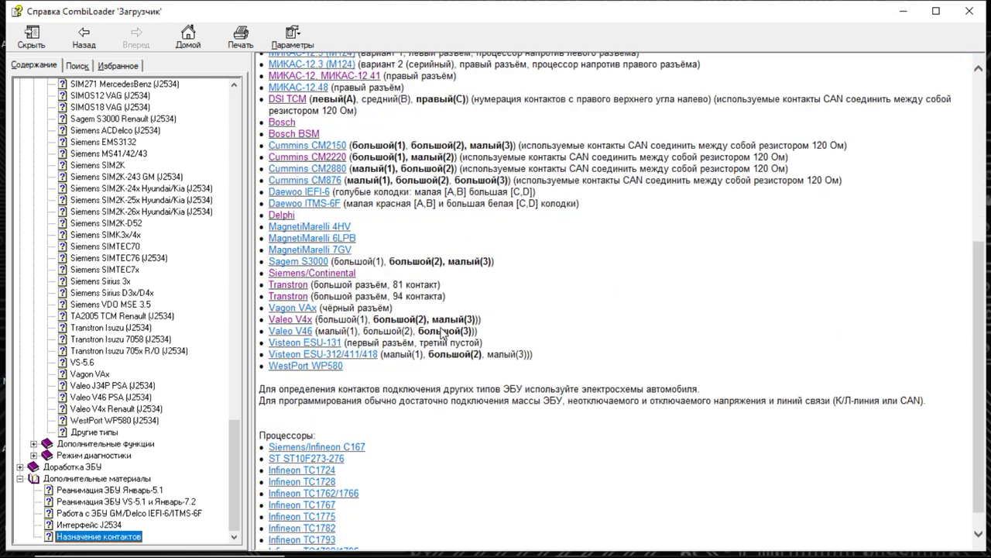
left_click(312, 273)
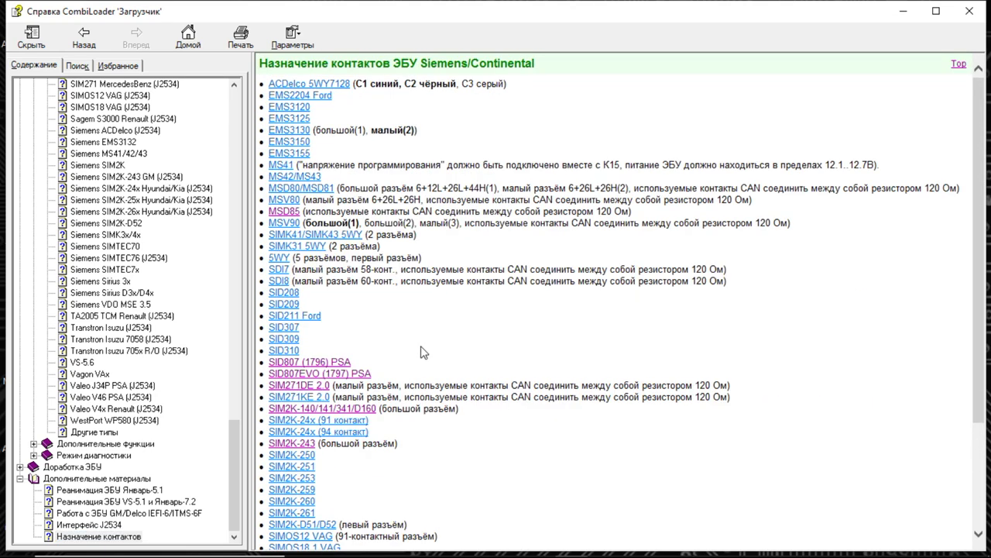
left_click(284, 212)
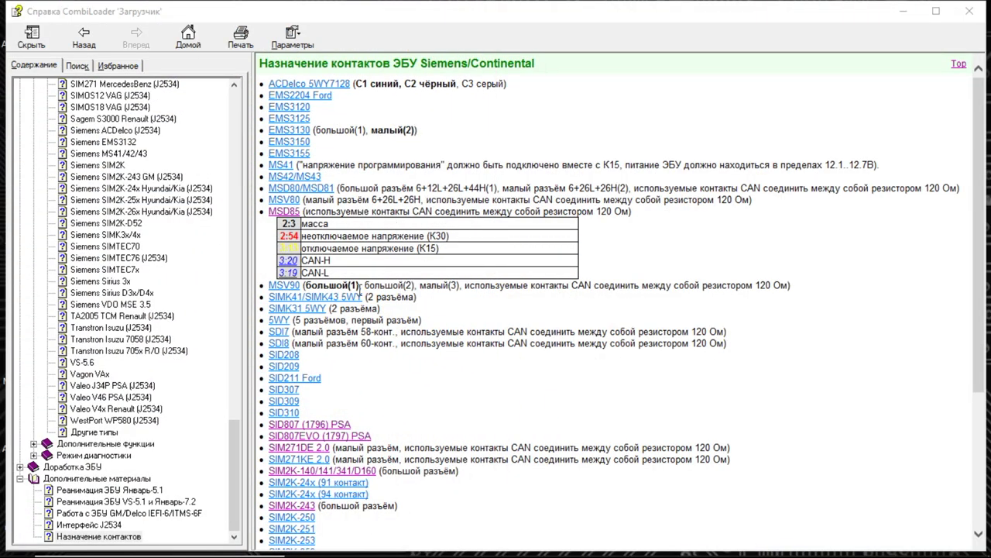
Step: Open the MSVD8x/90 BMW (J2534) help topic and examine the descriptions of the module's tabs and additional functions
left_click_drag(239, 436, 238, 369)
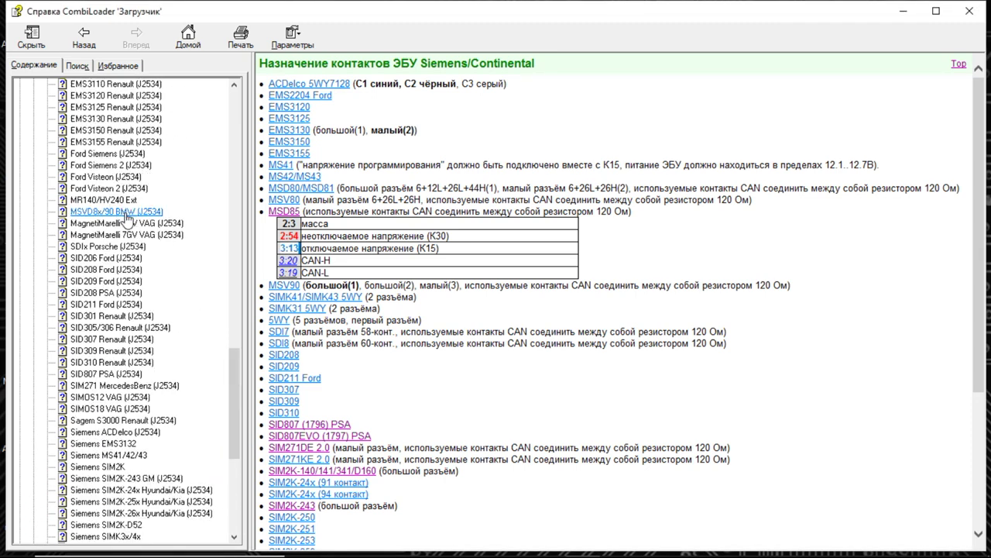
left_click(116, 210)
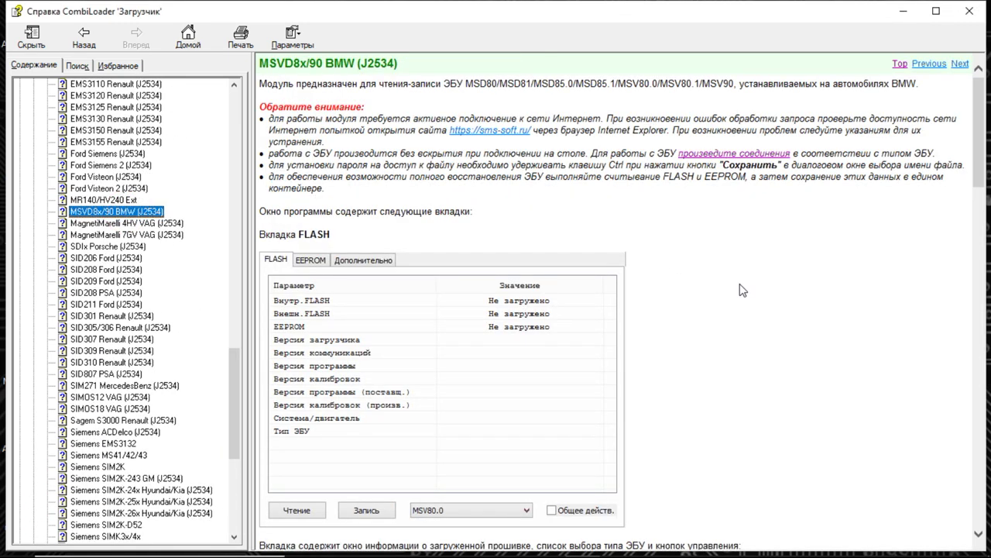
scroll(742, 290, "down", 10)
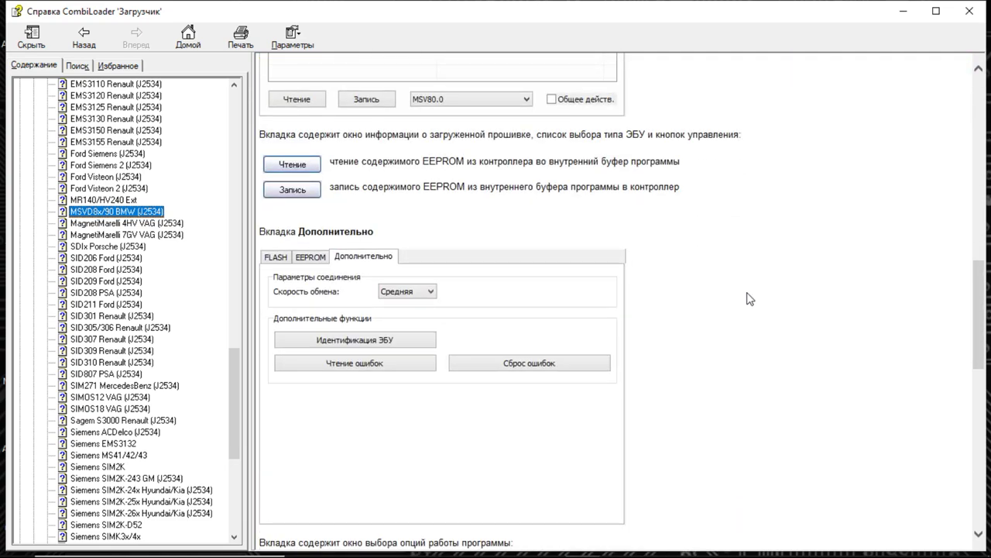
scroll(749, 299, "up", 5)
scroll(749, 299, "down", 14)
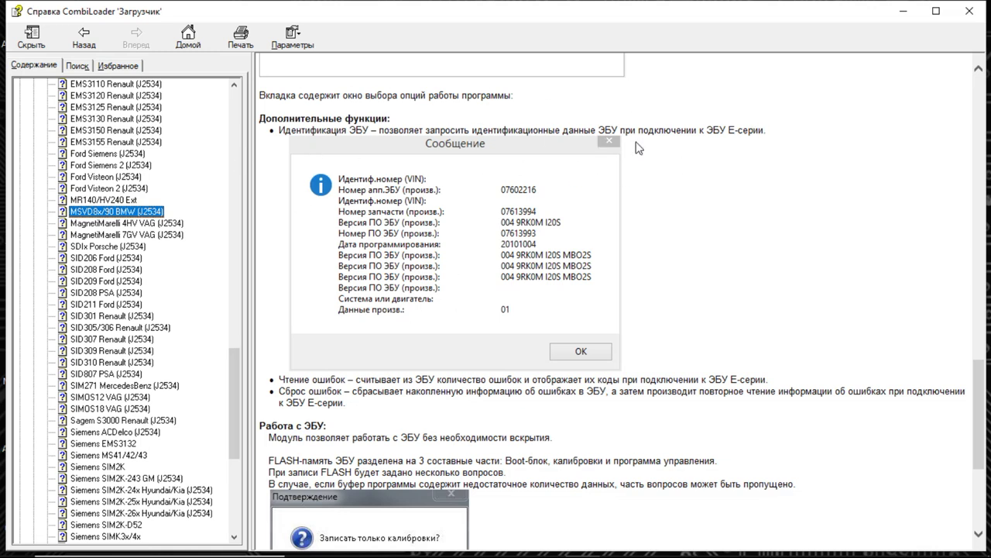
Step: Examine the E-series notes for ECU identification and error reset and the FLASH writing instructions, then minimise the help window
left_click_drag(728, 130, 769, 130)
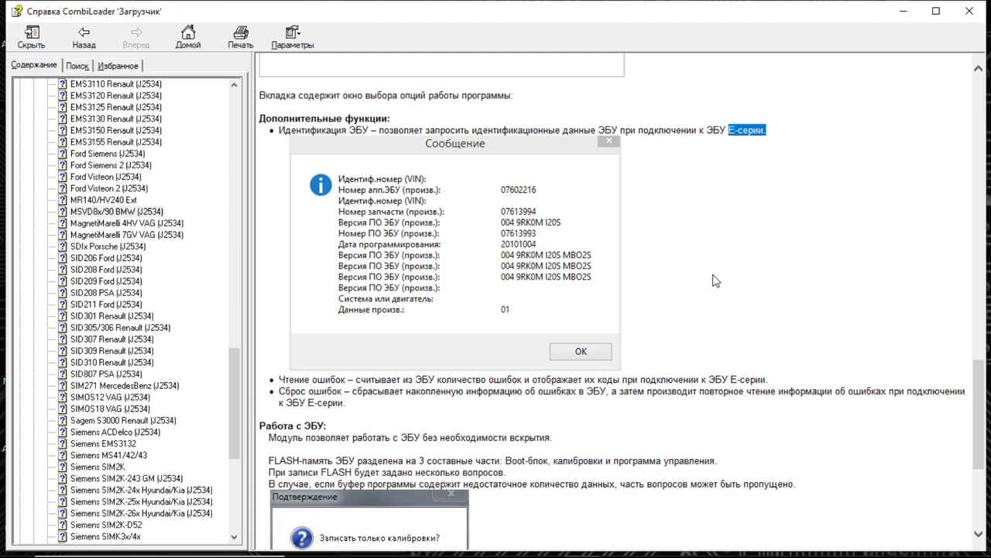
scroll(715, 281, "down", 6)
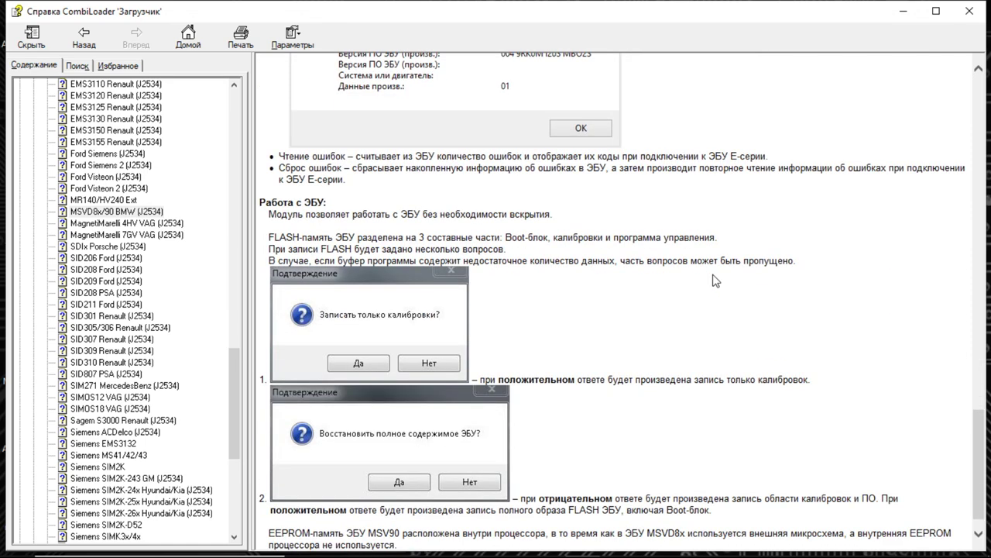
scroll(716, 281, "down", 1)
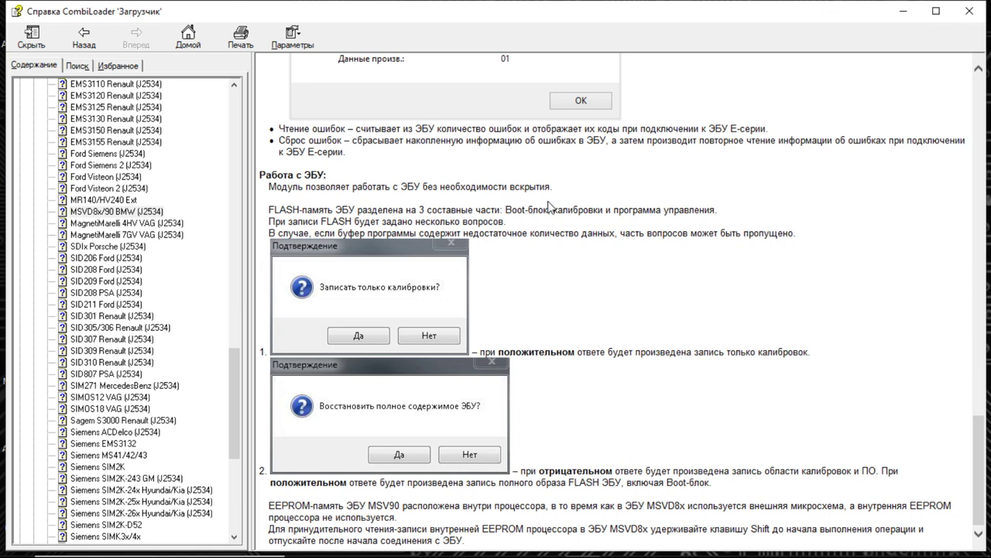
scroll(549, 201, "up", 2)
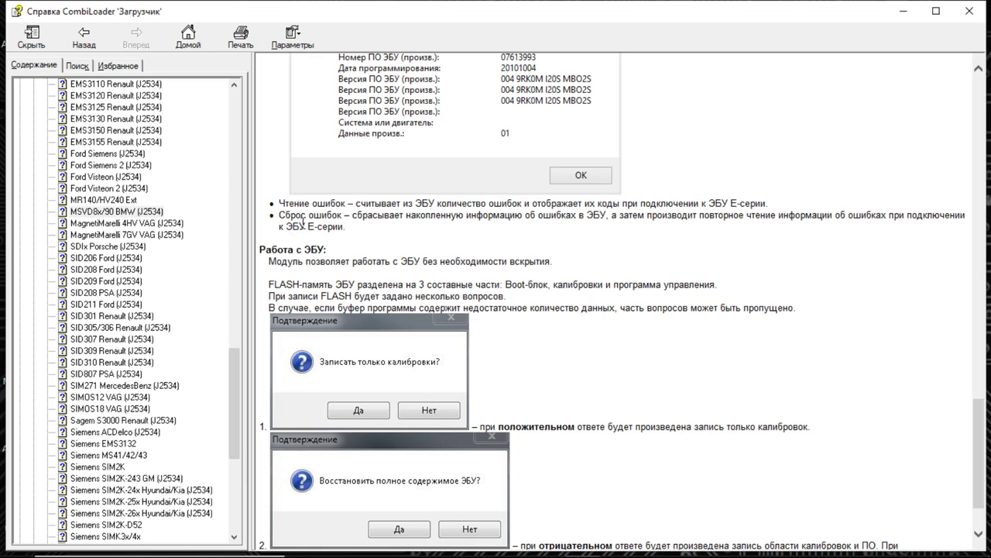
left_click_drag(286, 226, 344, 226)
scroll(725, 312, "up", 4)
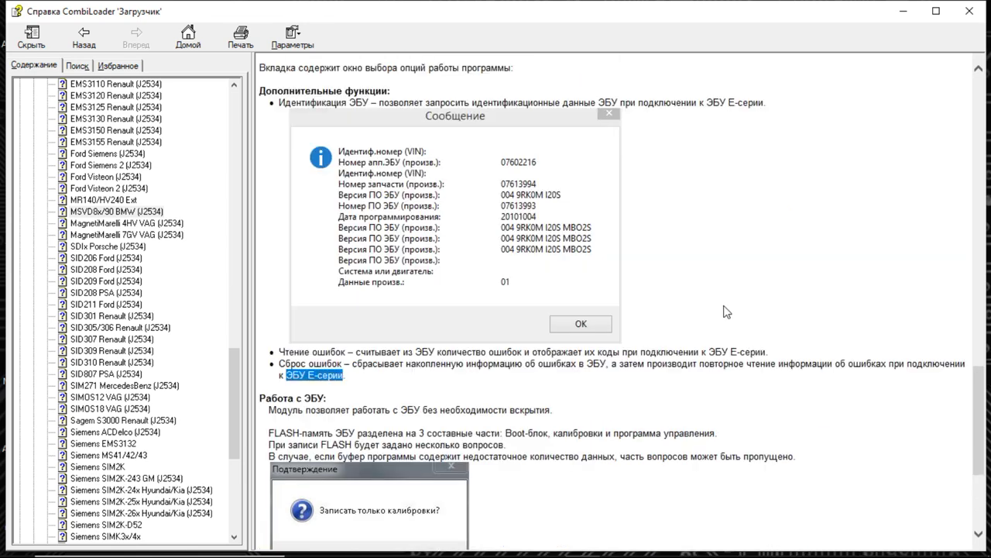
scroll(725, 312, "up", 17)
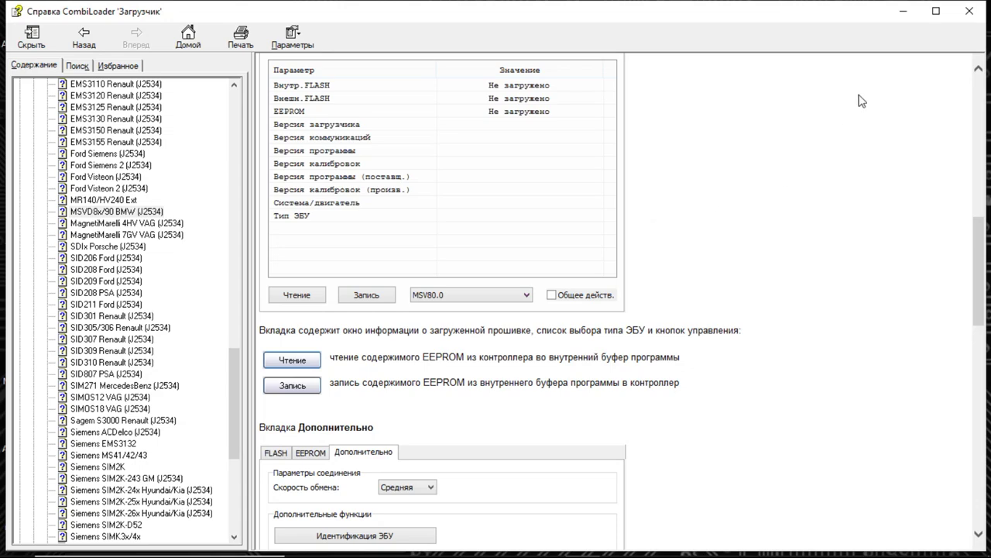
left_click(903, 11)
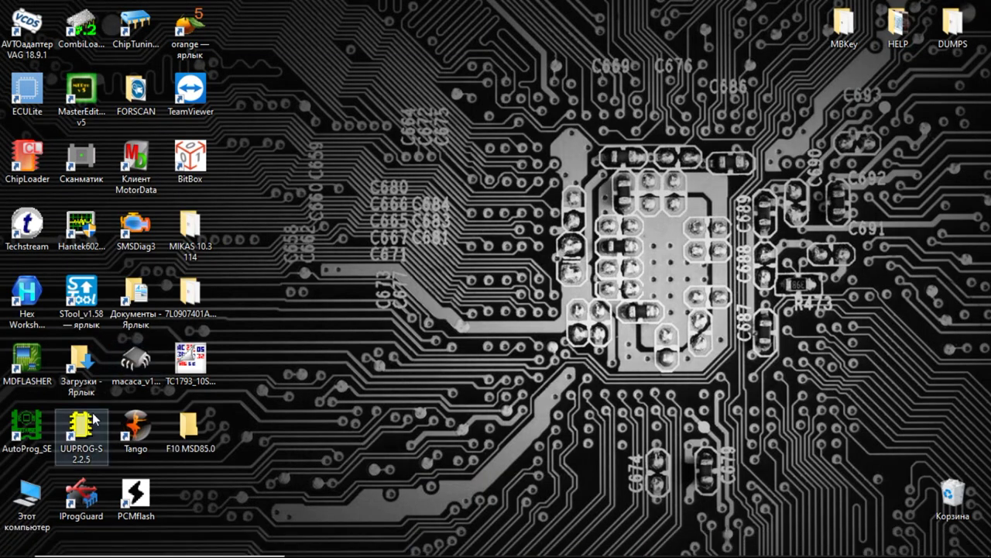
Step: Launch CombiLoader and choose MSD85.0 as the ECU type for the MSVD8x/90 BMW (J2534) module
double_click(82, 27)
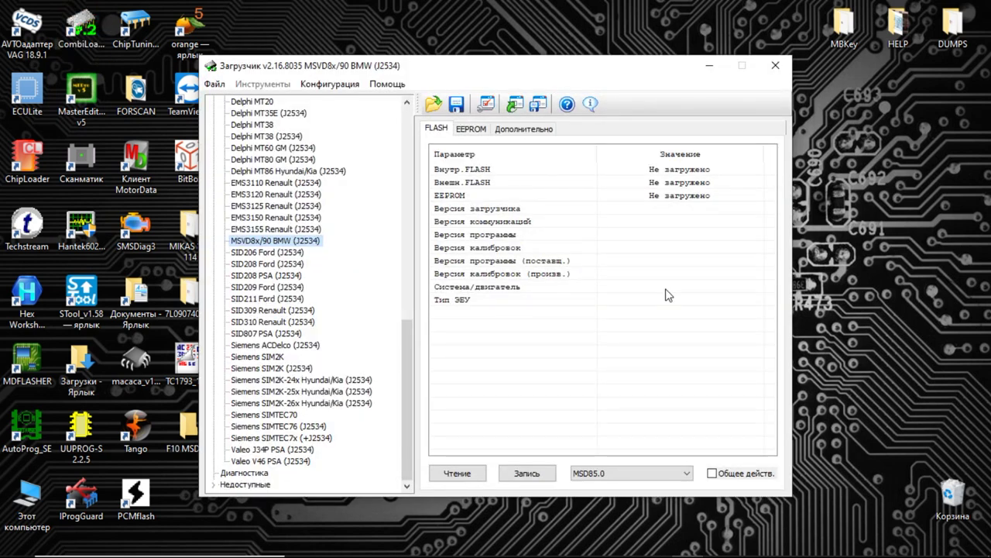
left_click(658, 472)
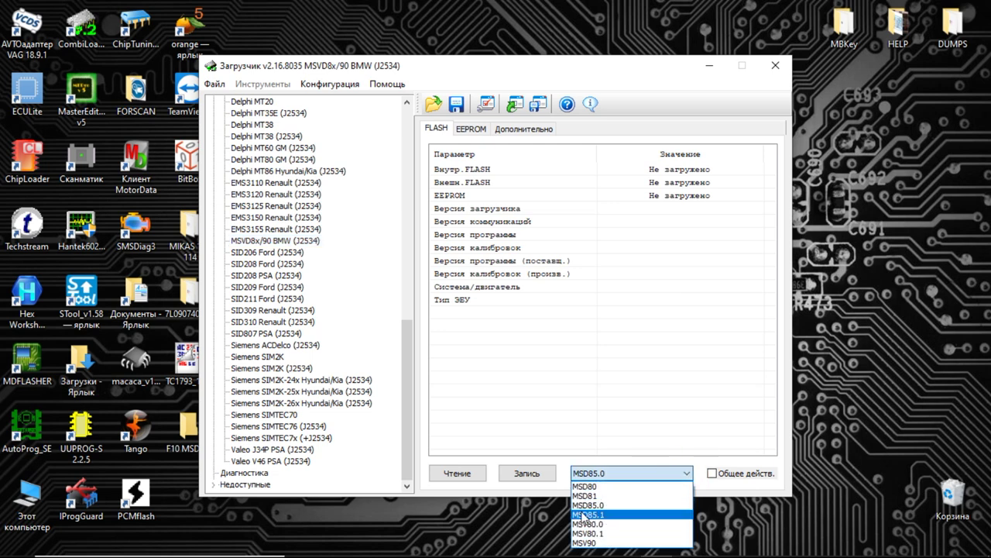
left_click(616, 505)
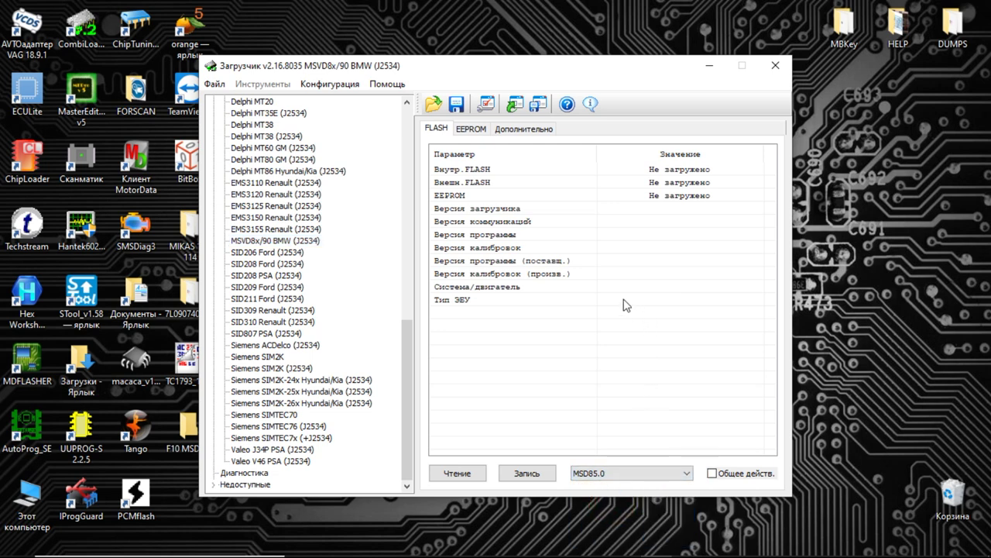
left_click(519, 132)
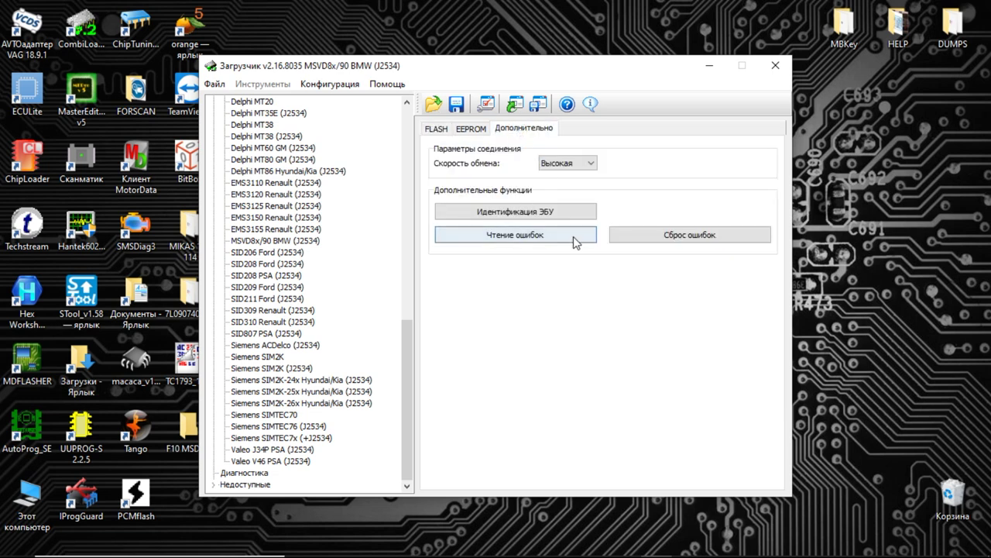
left_click(514, 217)
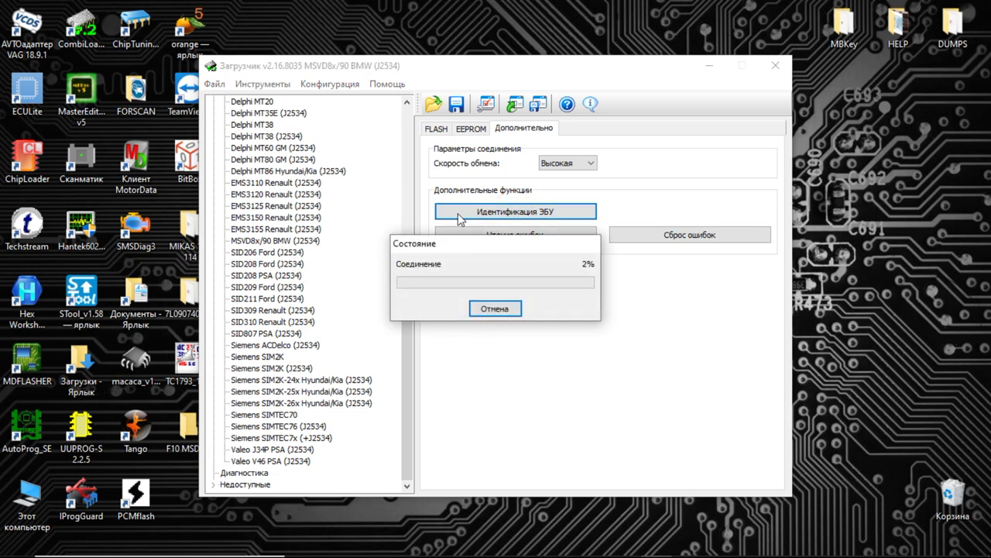
left_click(499, 311)
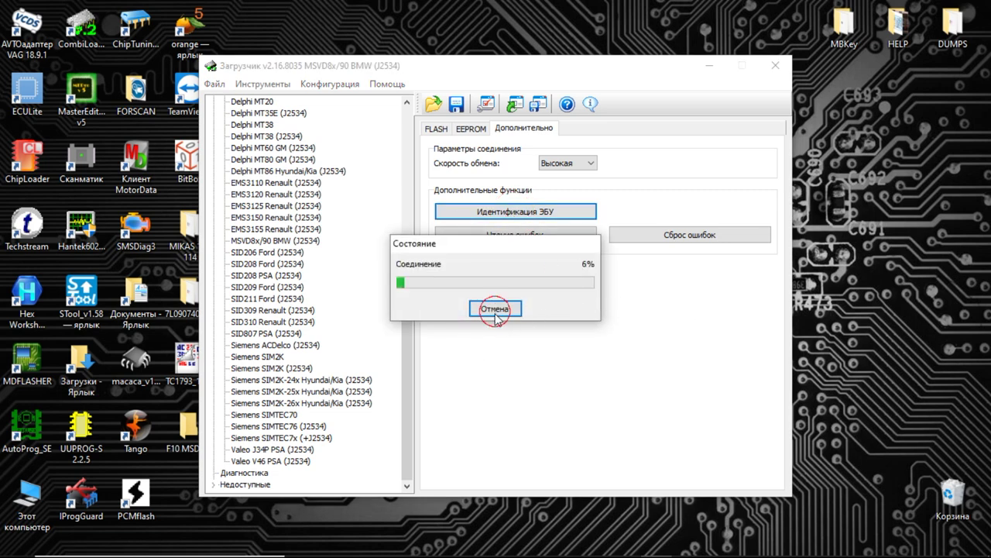
left_click(581, 337)
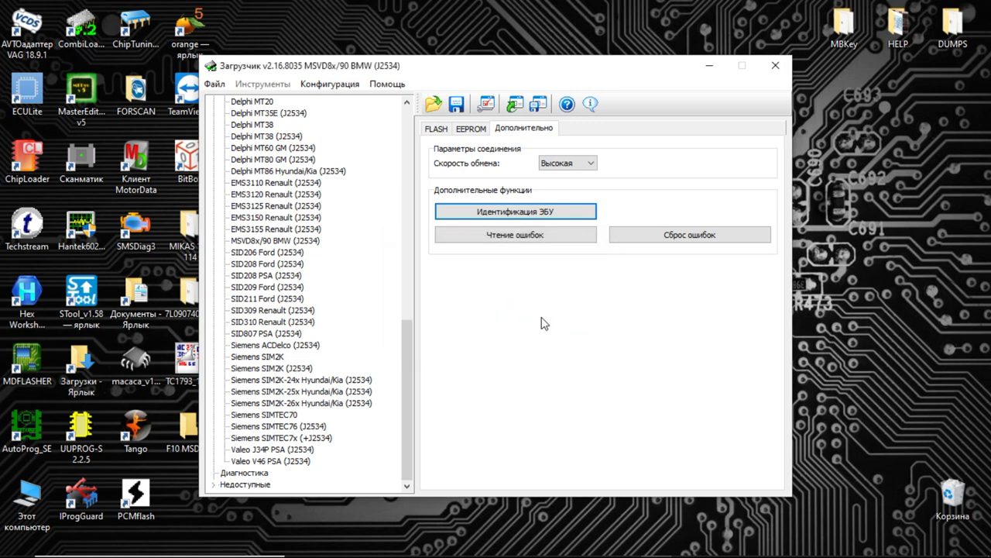
Step: Read the ECU's FLASH and EEPROM together with the «Общее действ.» option enabled
left_click(433, 129)
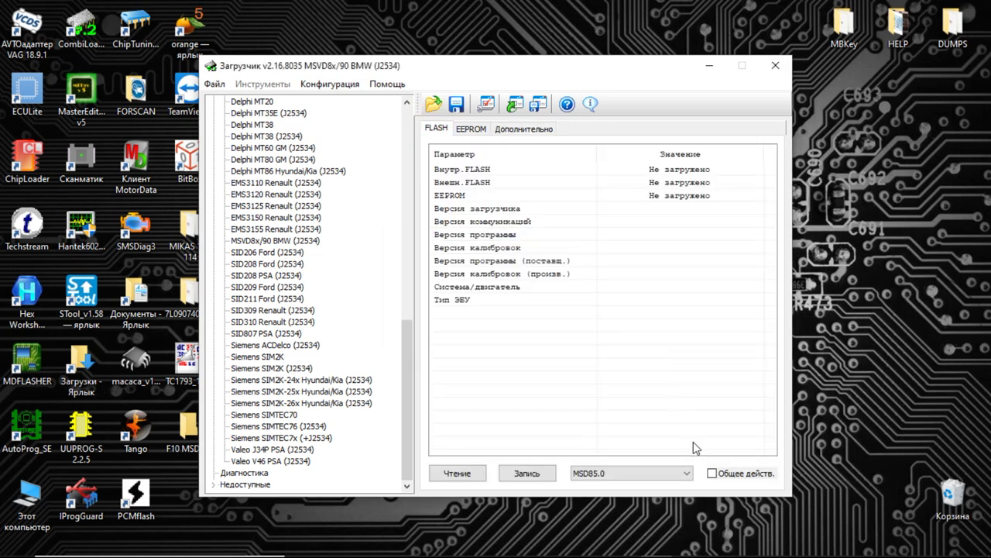
left_click(711, 473)
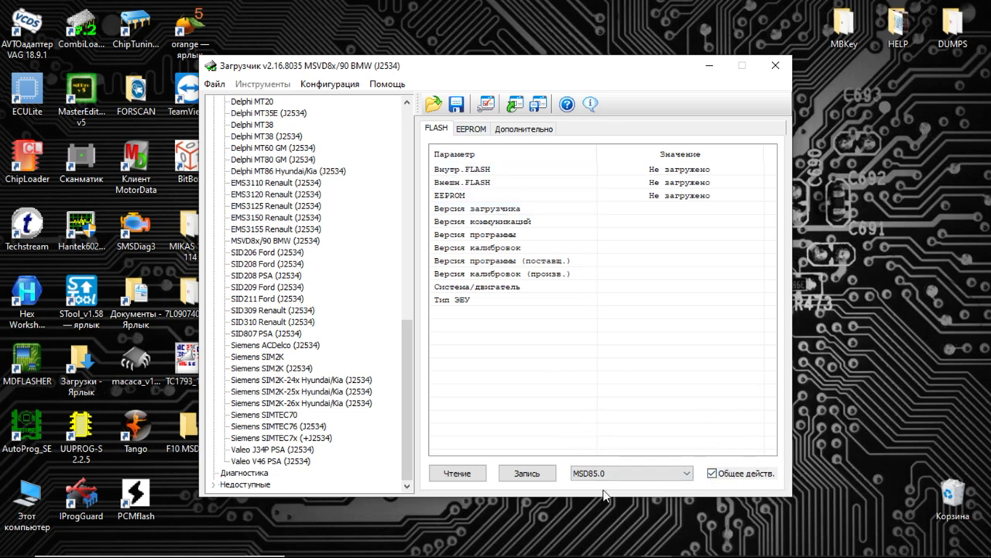
left_click(457, 475)
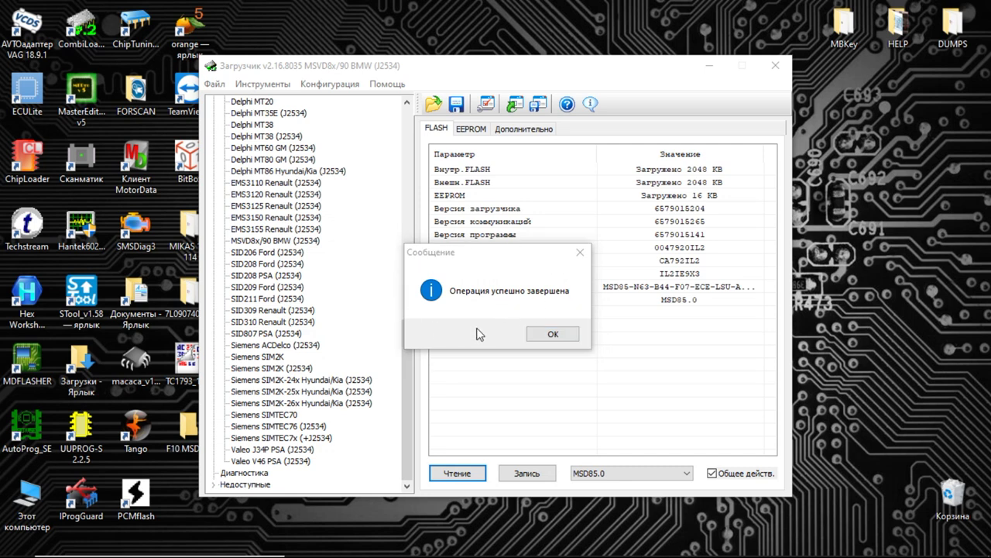
left_click(545, 335)
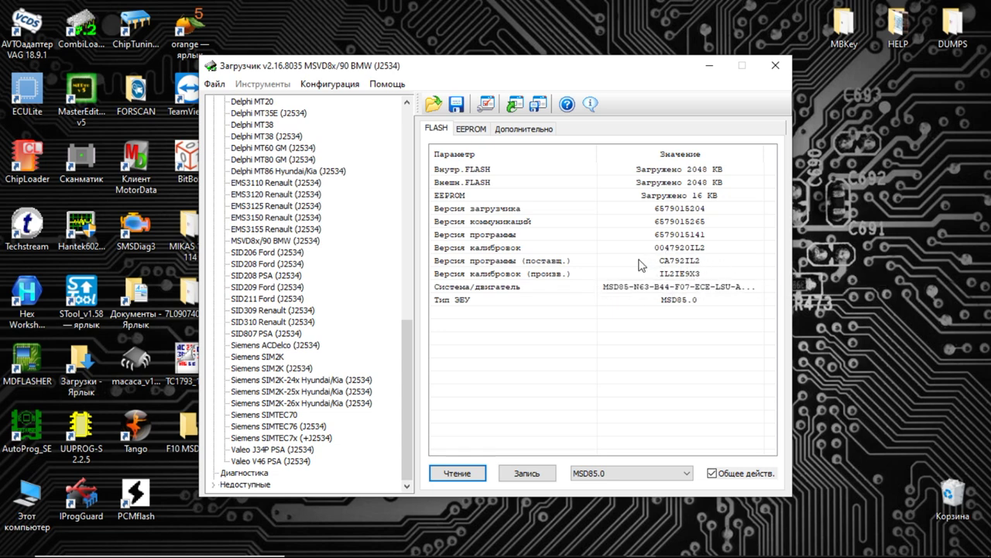
Step: Save the read data in the F10 MSD85.0 folder, first as a container file and again as a FLASH file
left_click(457, 105)
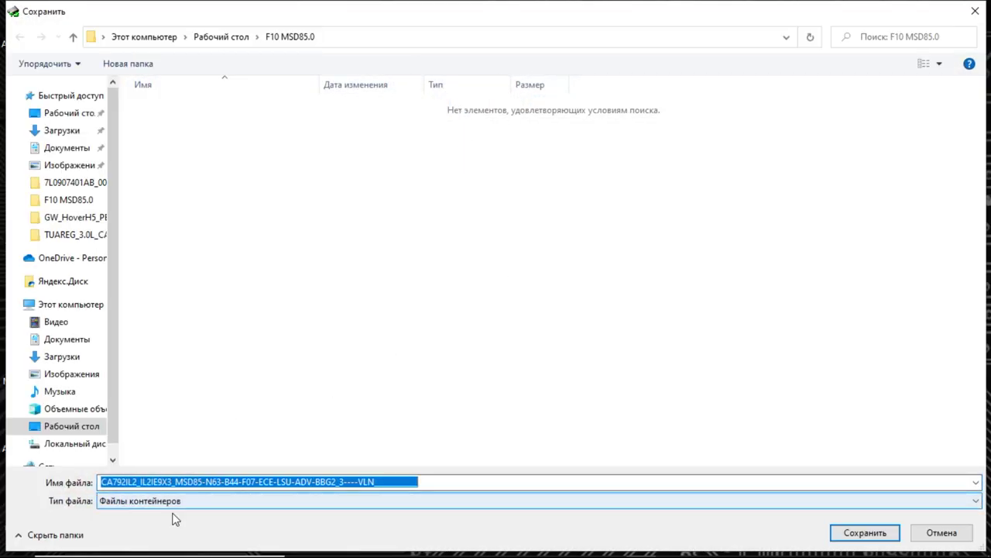
left_click(858, 534)
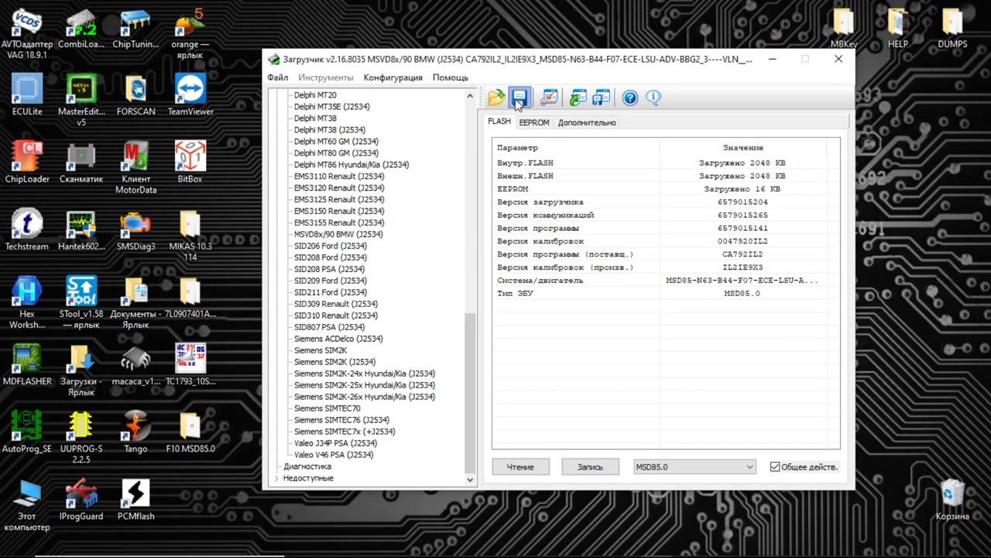
left_click(519, 97)
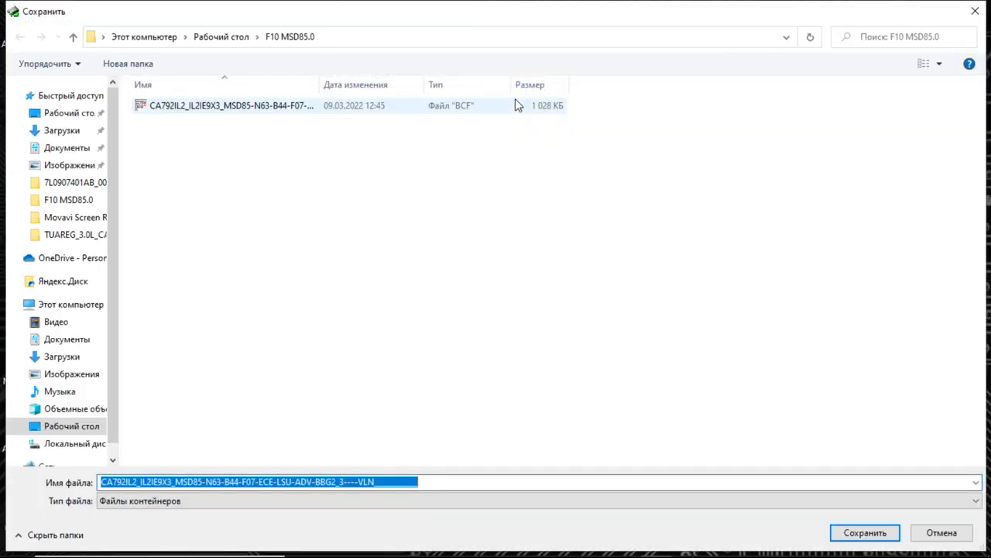
left_click(976, 501)
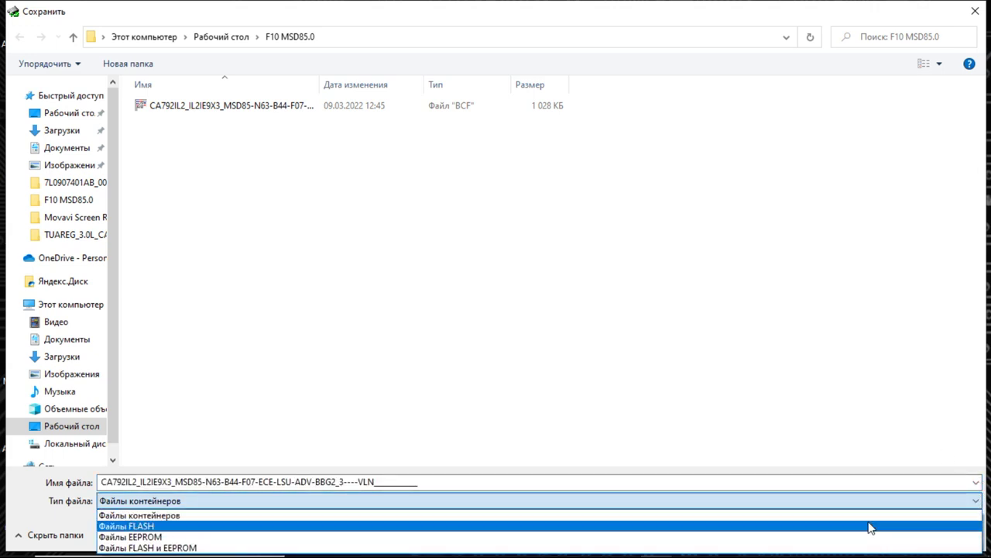
left_click(870, 526)
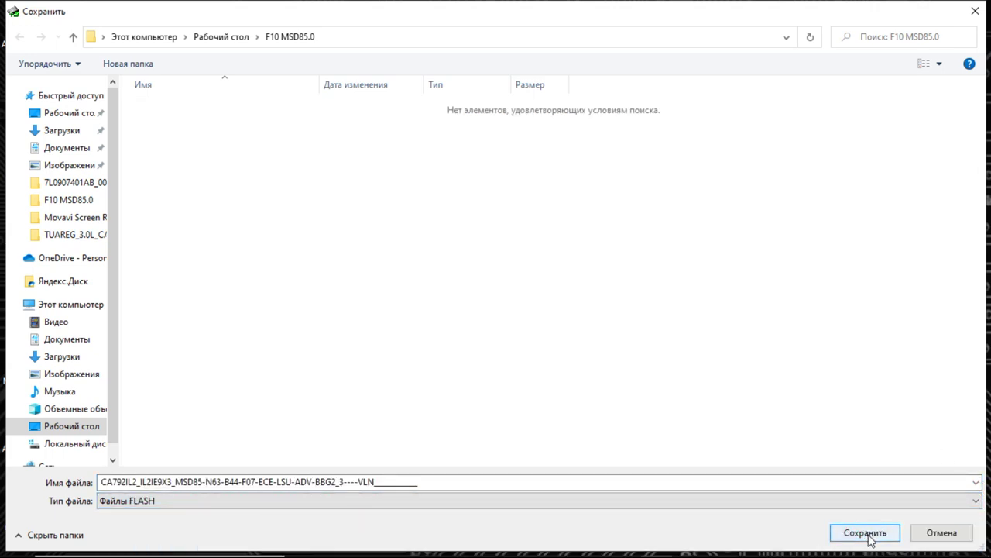
left_click(869, 536)
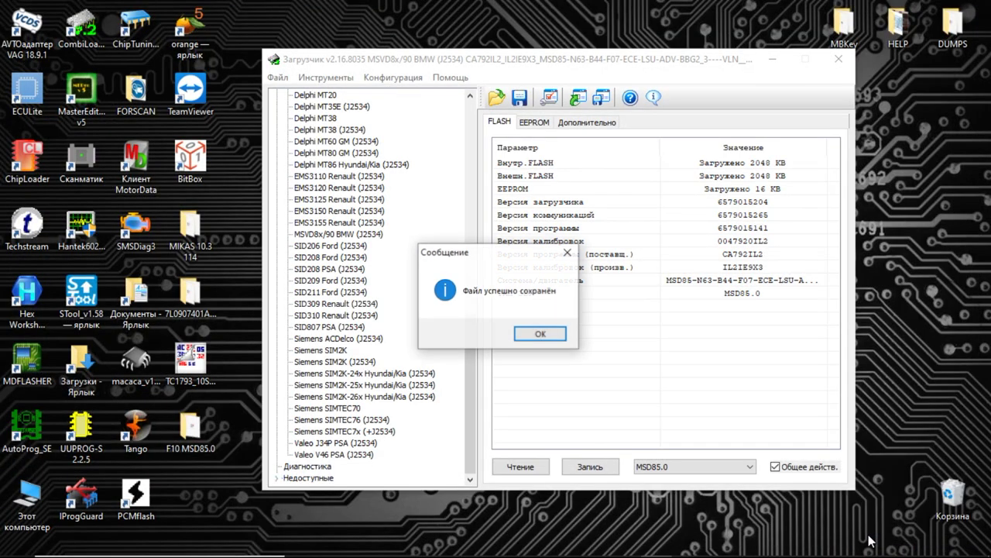
Step: Save the read data once more in the F10 MSD85.0 folder, this time as an EEPROM file
left_click(553, 336)
left_click(520, 97)
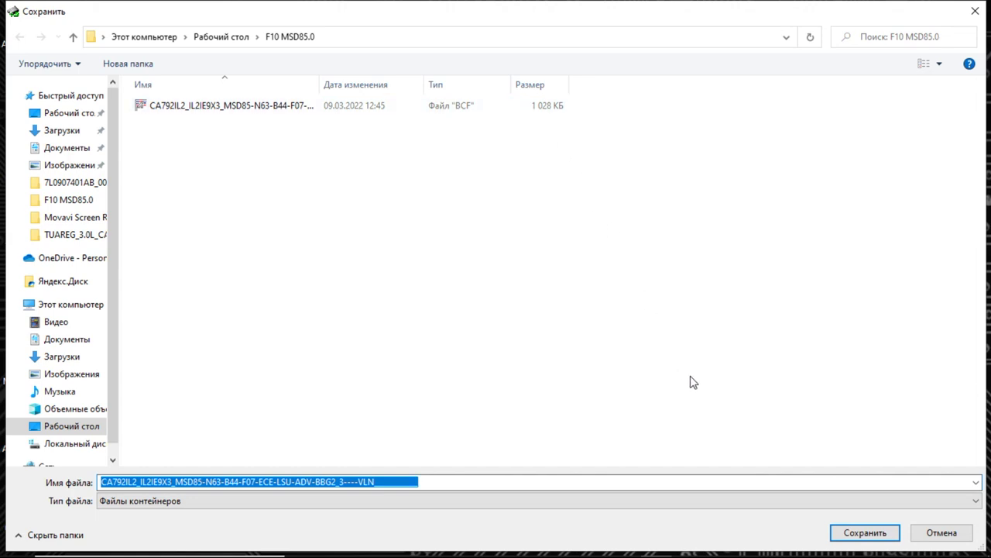
left_click(975, 502)
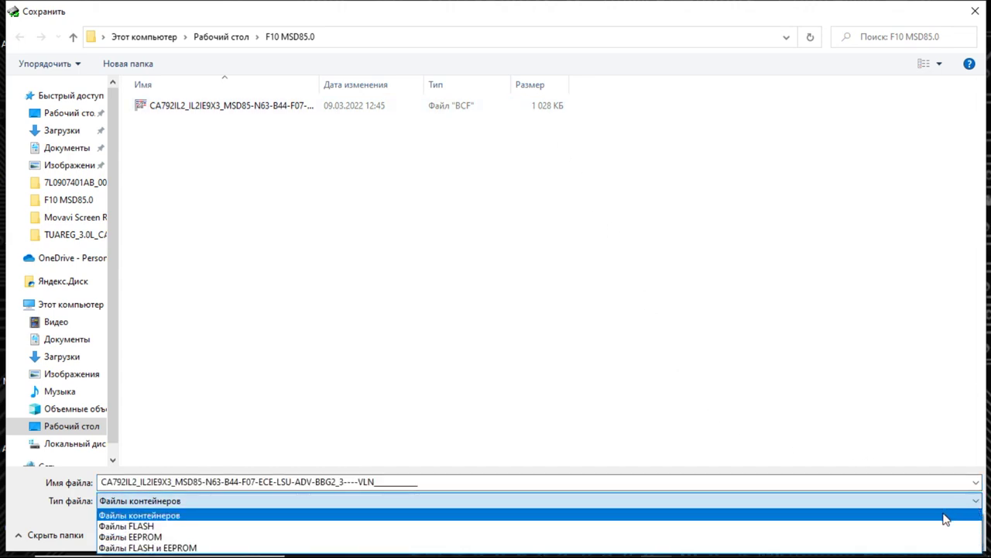
left_click(892, 536)
left_click(866, 535)
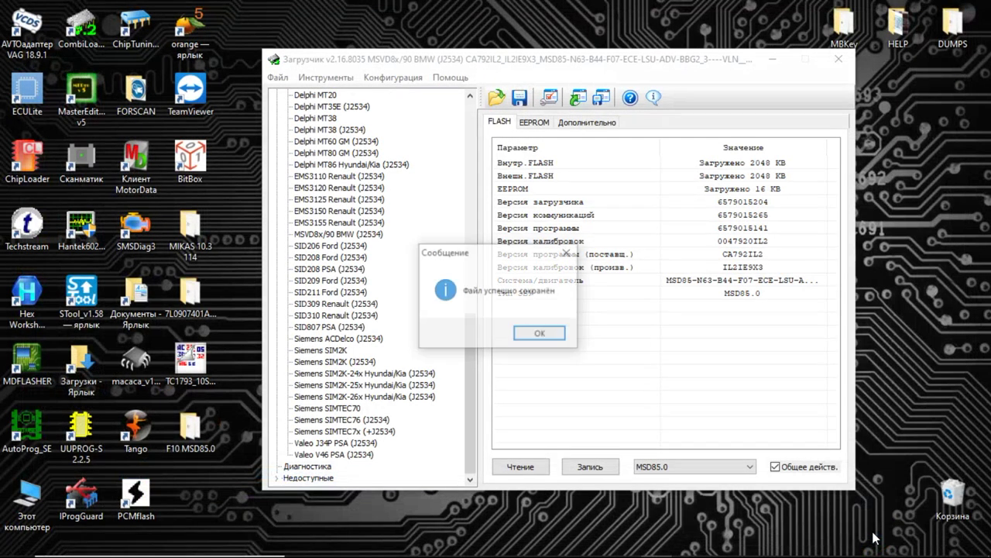
left_click(552, 333)
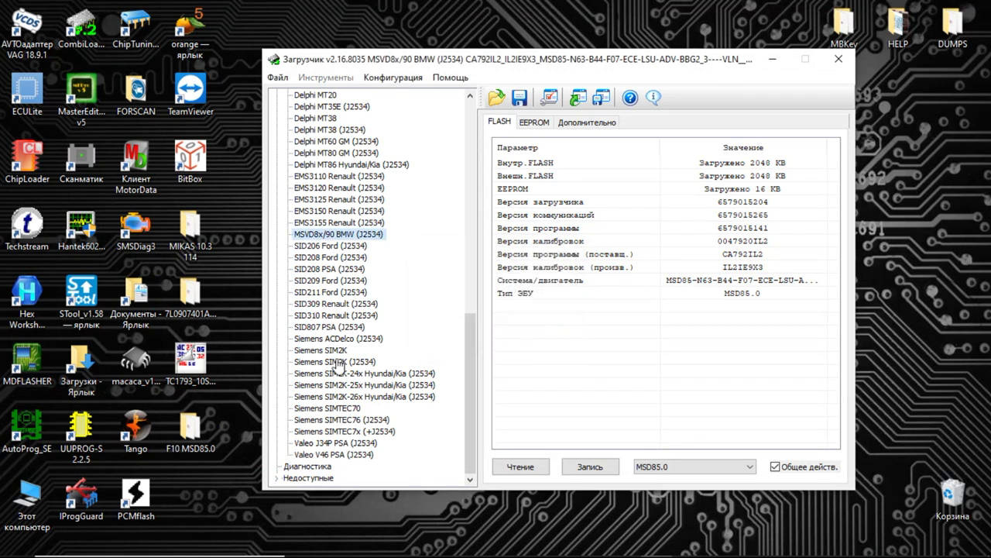
Step: Open the F10 MSD85.0 desktop folder and examine the saved .eep dump in Fairdell HexCmp, closing the viewer when done
double_click(191, 425)
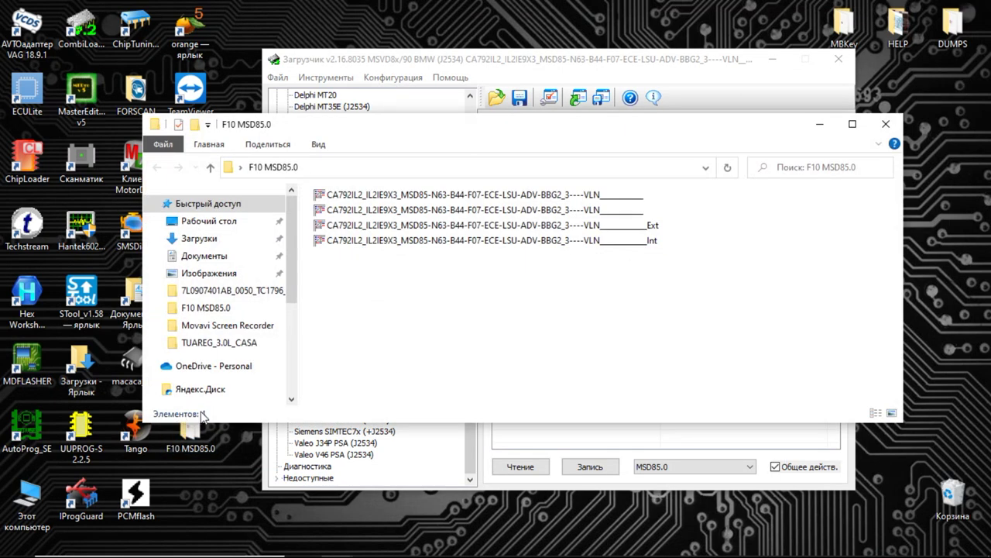
left_click_drag(569, 132, 584, 179)
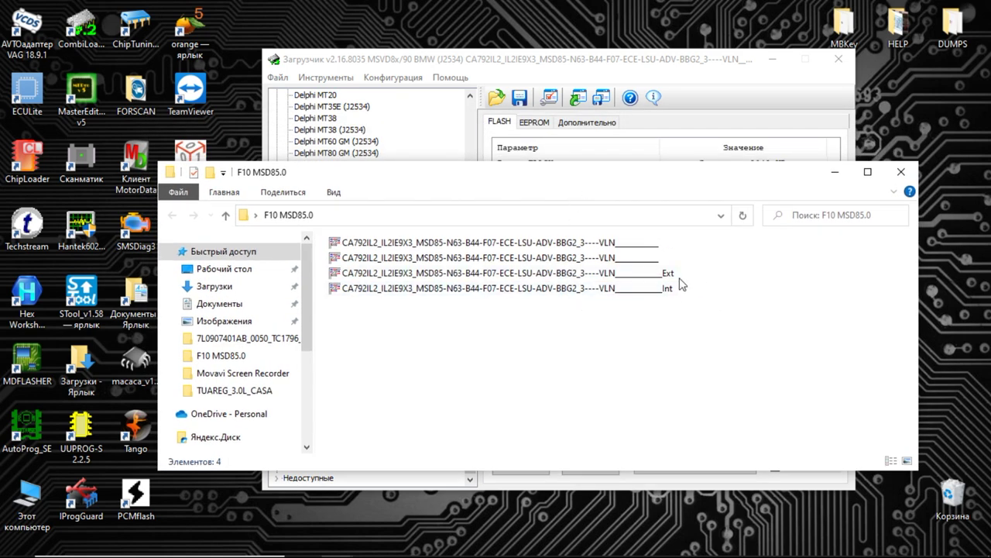
double_click(568, 258)
scroll(846, 179, "down", 5)
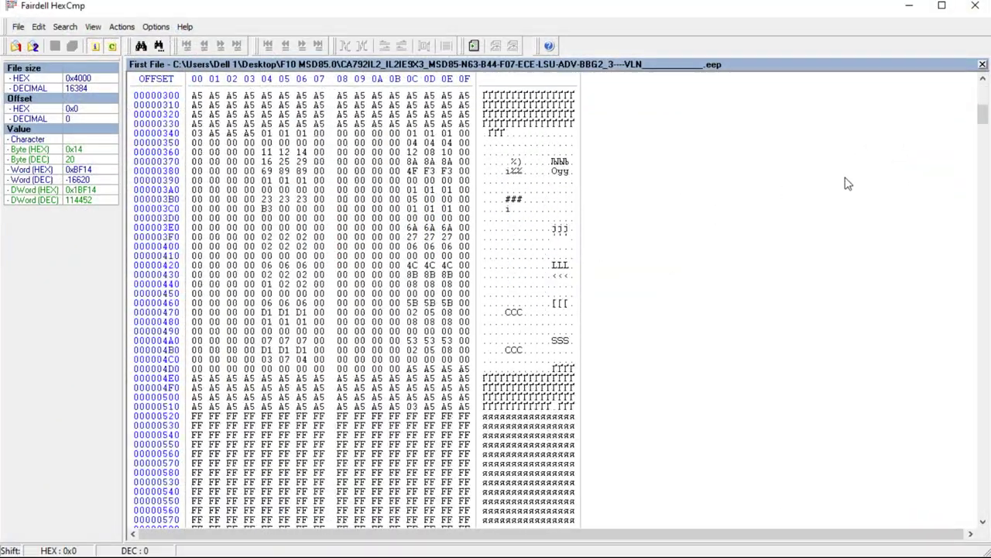
key("alt+F4")
Step: Inspect the contents of the external FLASH dump, Ext.bin, in the hex viewer and close it
double_click(521, 275)
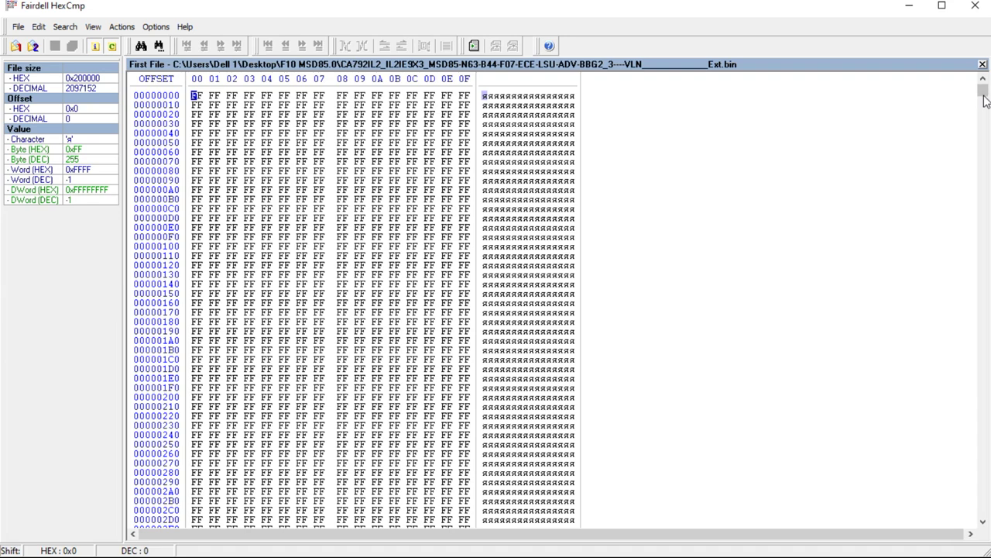
left_click(983, 90)
mouse_move(984, 92)
left_mouse_down()
mouse_move(985, 519)
mouse_move(983, 88)
left_mouse_up()
left_click(975, 6)
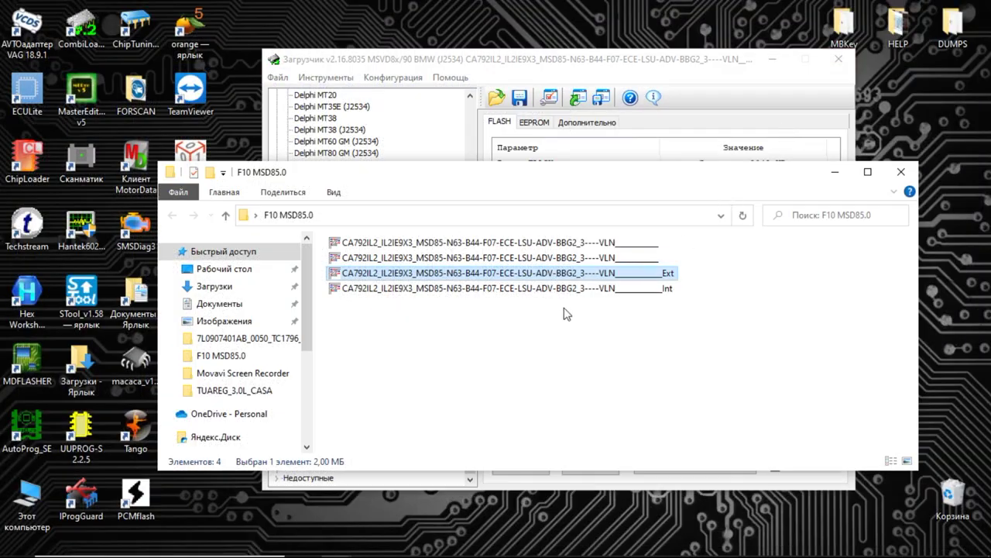
Step: Inspect the contents of the internal FLASH dump, Int.bin, and close both the viewer and the folder
double_click(536, 289)
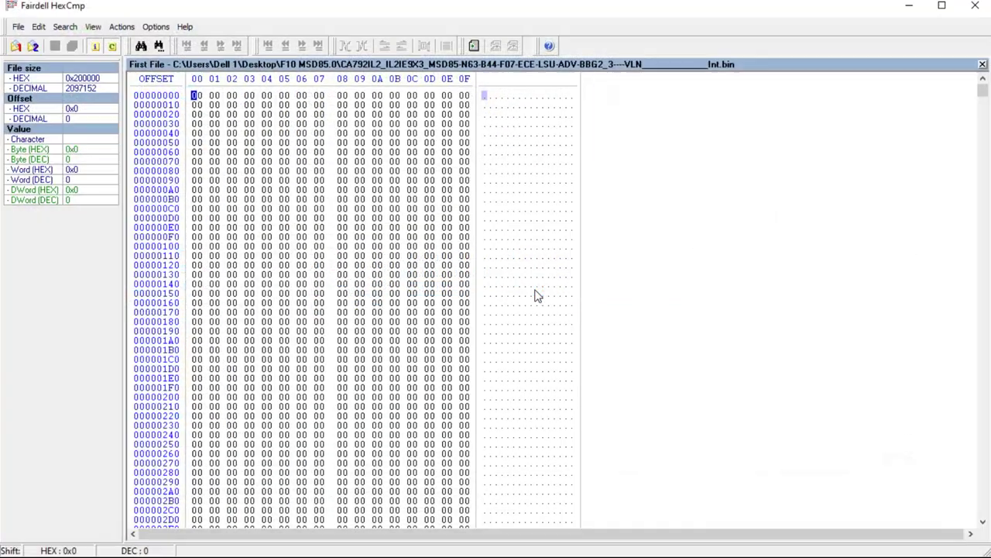
left_click_drag(983, 90, 986, 383)
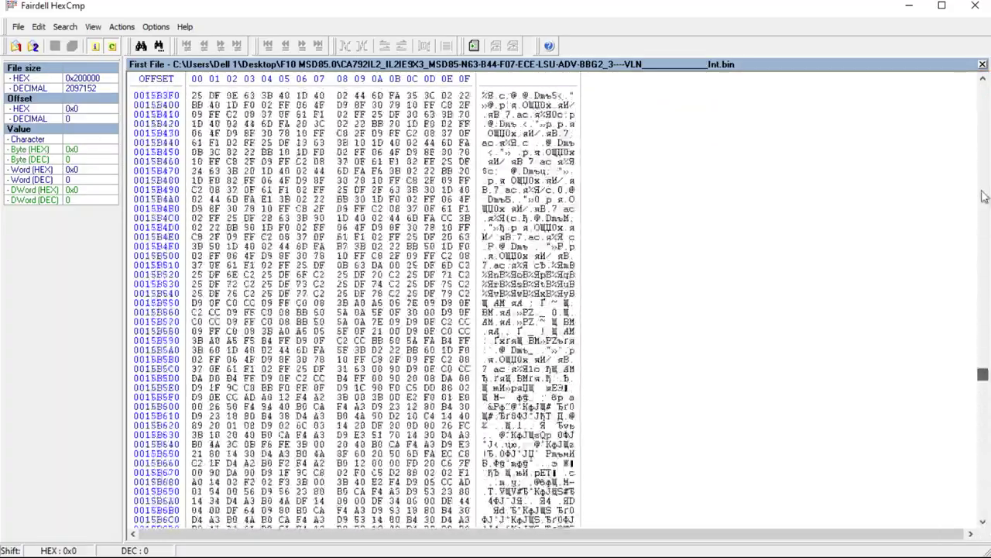
left_click(976, 6)
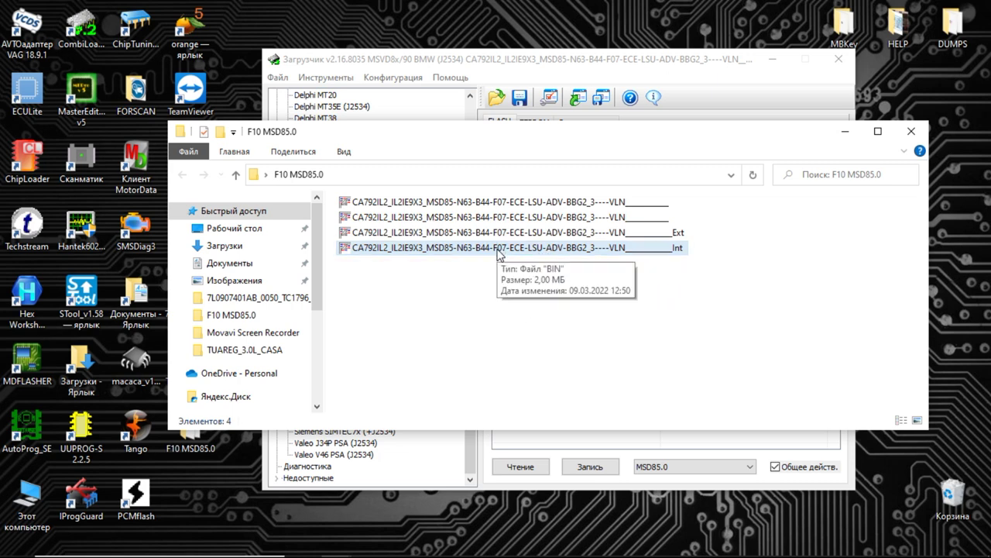
left_click(911, 131)
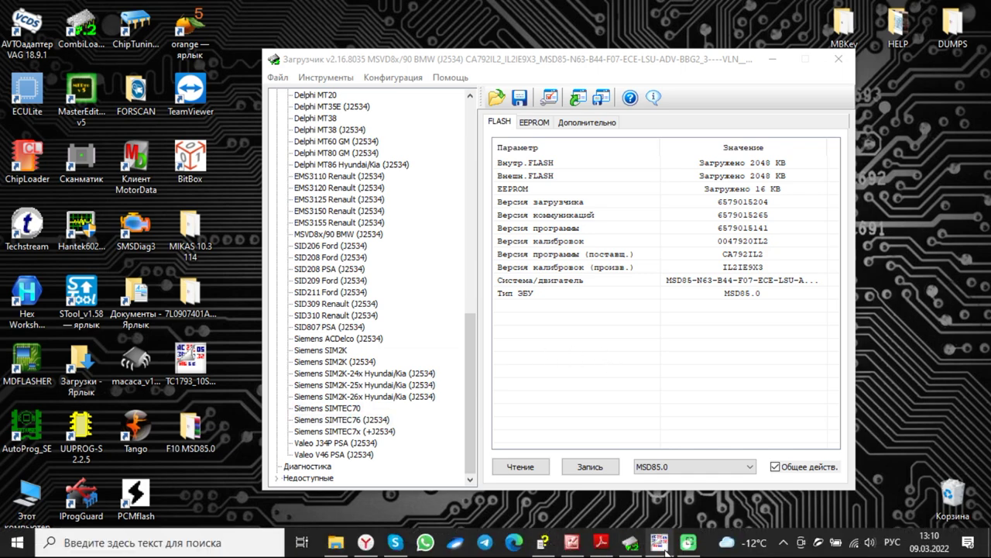
Step: Switch to the open HexCmp comparison and examine the differences between Int.bin and the modified Int E2.BIN, then close it
left_click(663, 546)
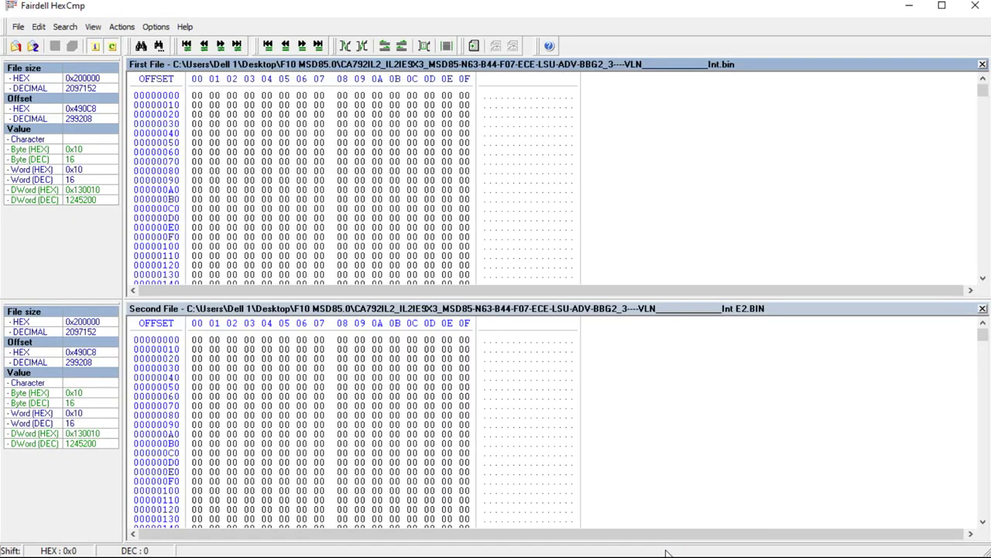
left_click(220, 45)
scroll(635, 158, "down", 10)
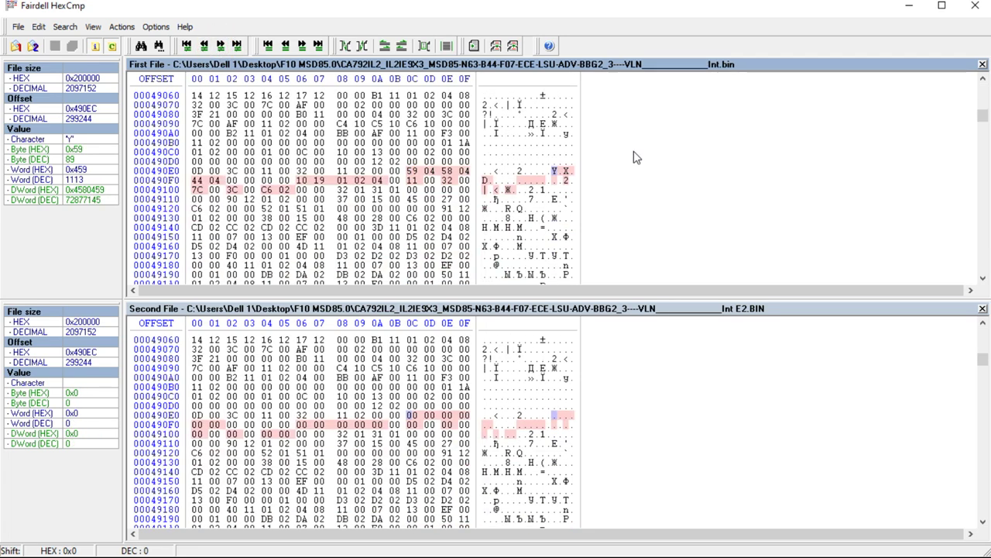
left_click(220, 45)
scroll(386, 121, "down", 20)
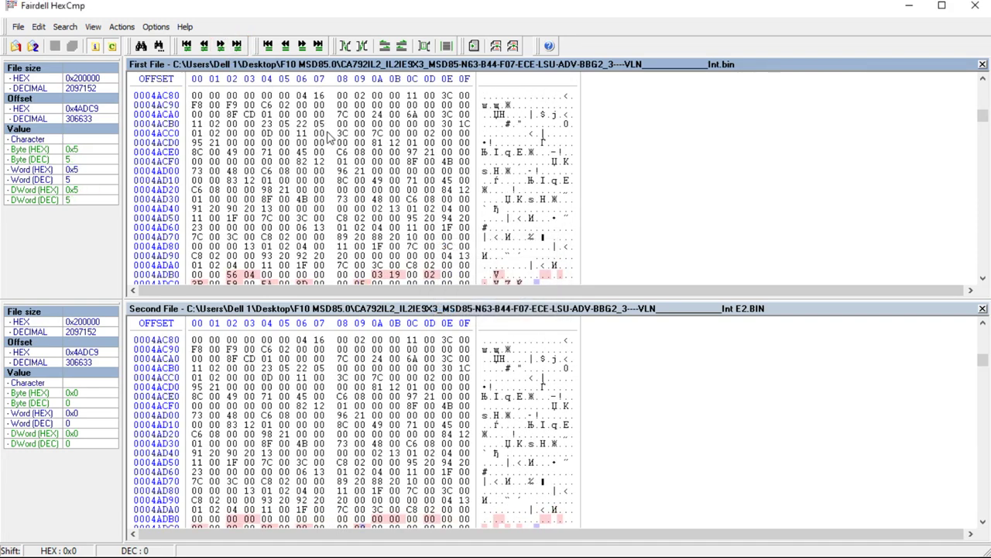
scroll(350, 205, "up", 1)
scroll(350, 205, "up", 20)
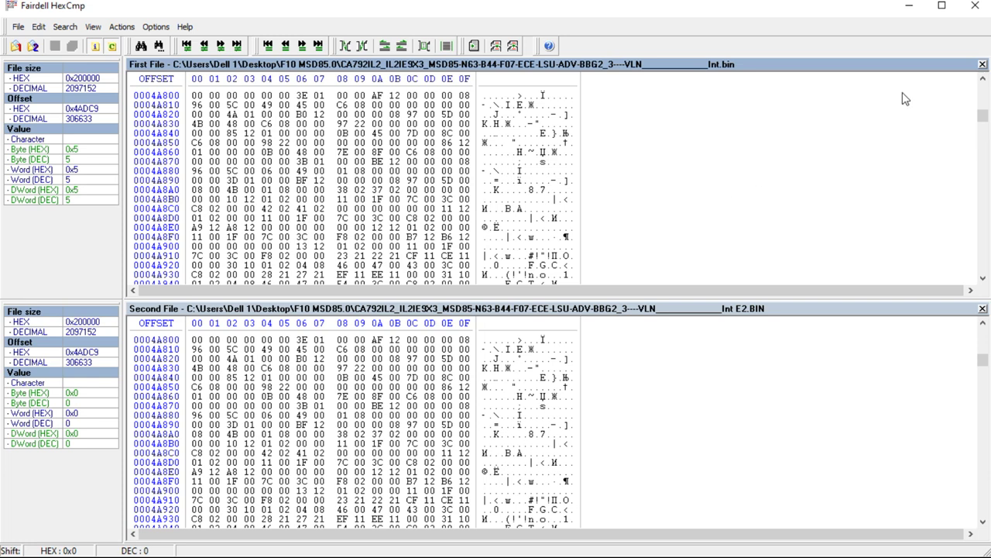
left_click(984, 9)
Step: Load the modified Int E2 FLASH file from the F10 MSD85.0 folder into CombiLoader, showing the folder's files as a list
left_click(496, 98)
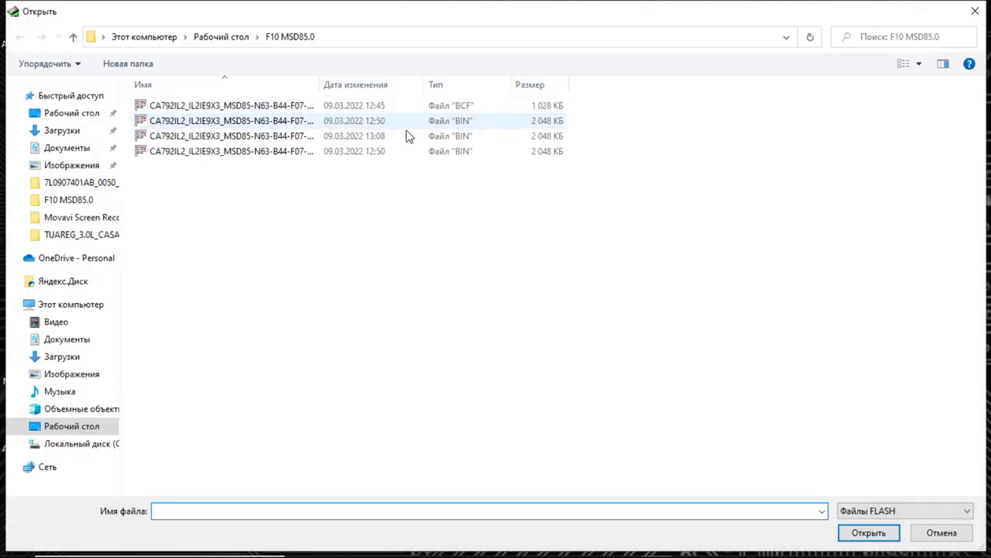
left_click(919, 65)
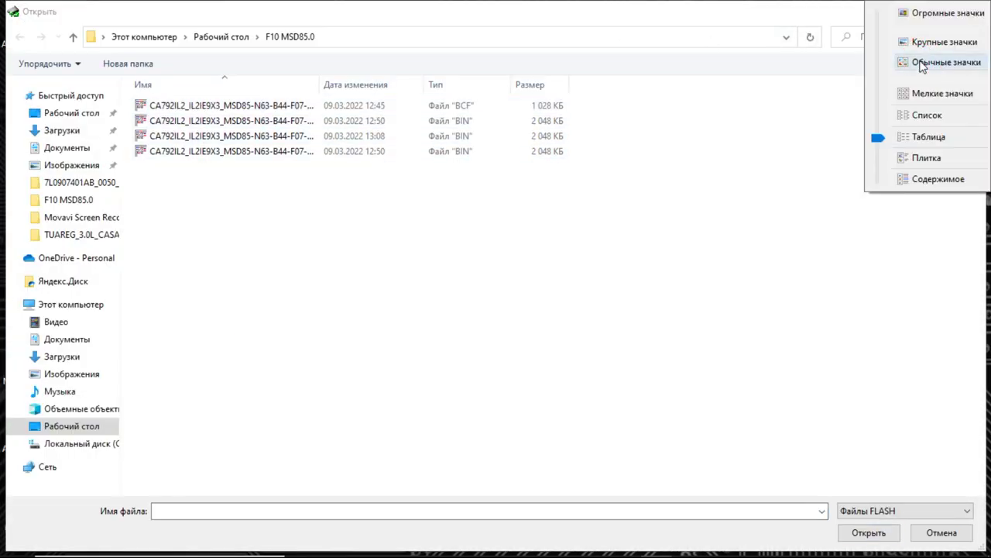
left_click(925, 116)
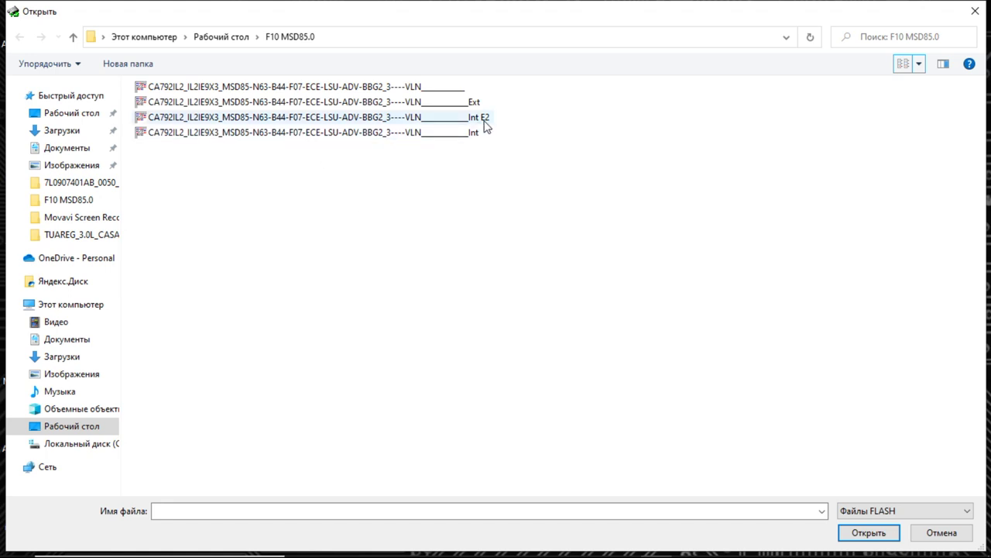
double_click(439, 122)
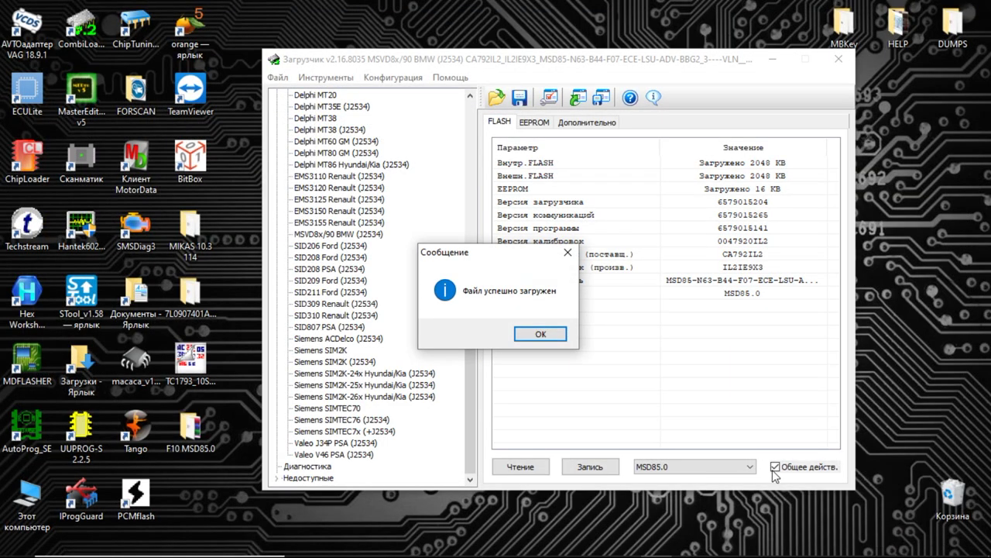
left_click(541, 334)
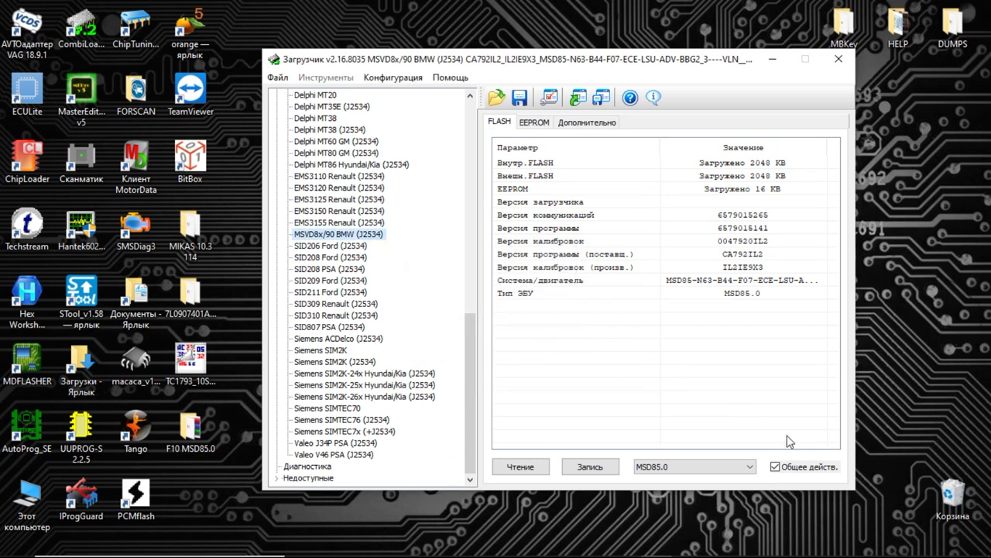
Step: Turn off «Общее действ.» and write the loaded FLASH to the ECU, calibrations only
left_click(775, 467)
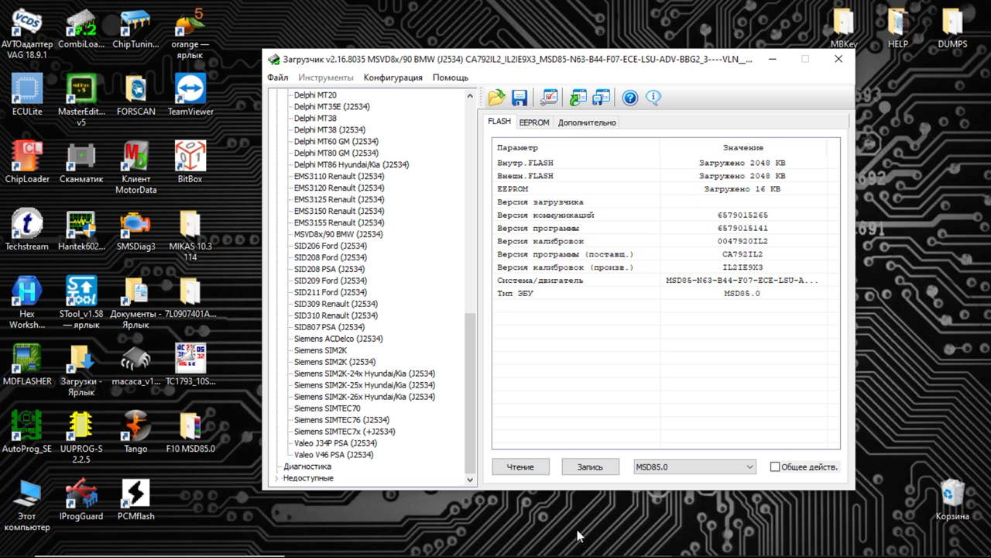
left_click(590, 469)
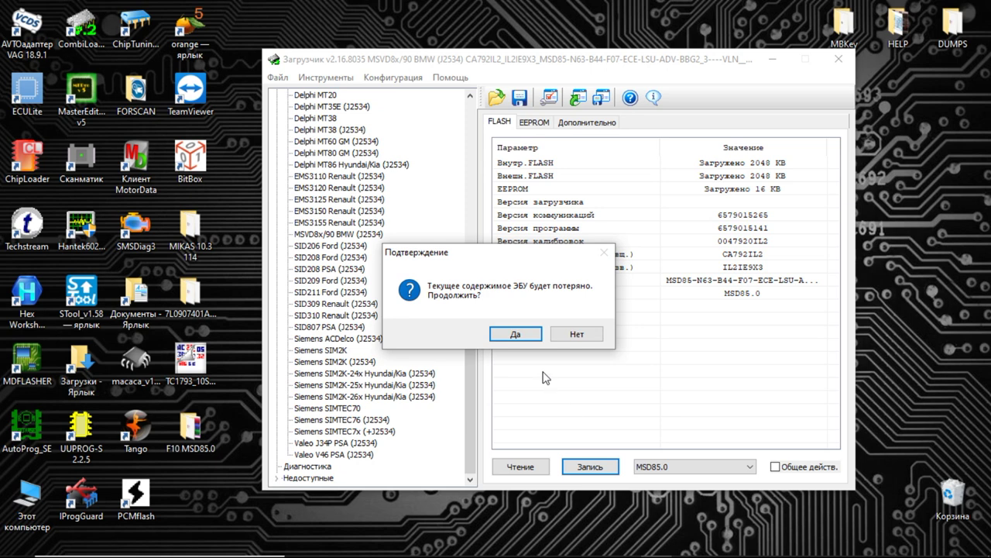
left_click(516, 335)
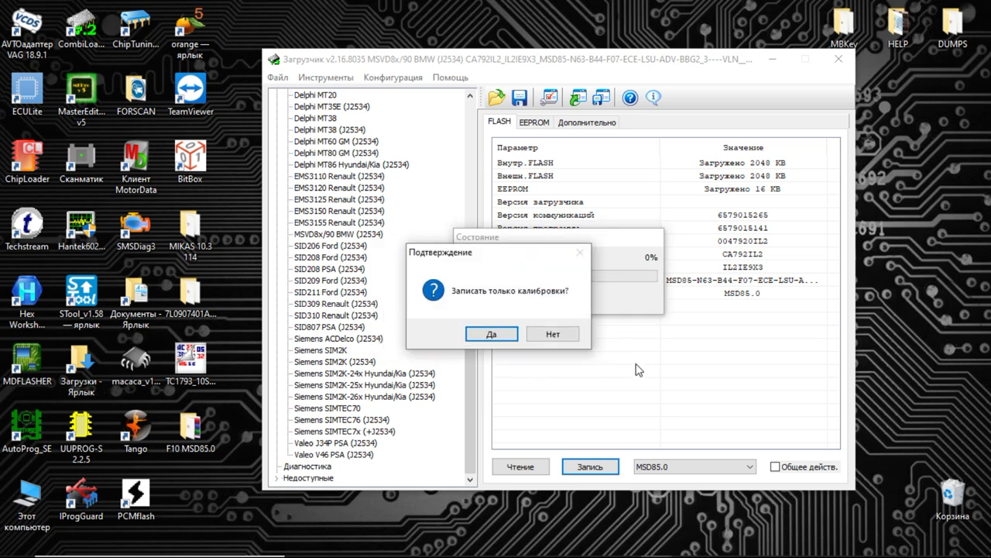
left_click(492, 334)
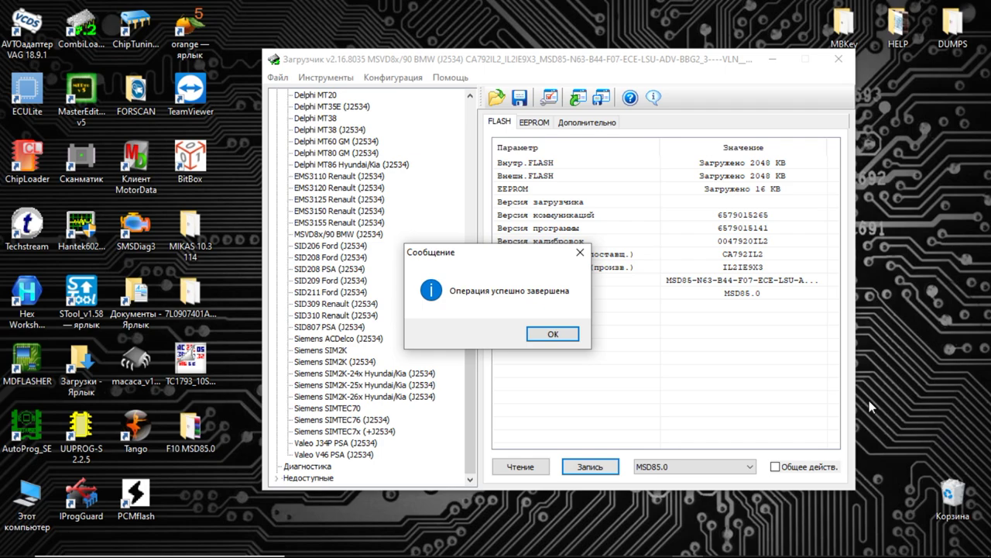
left_click(552, 333)
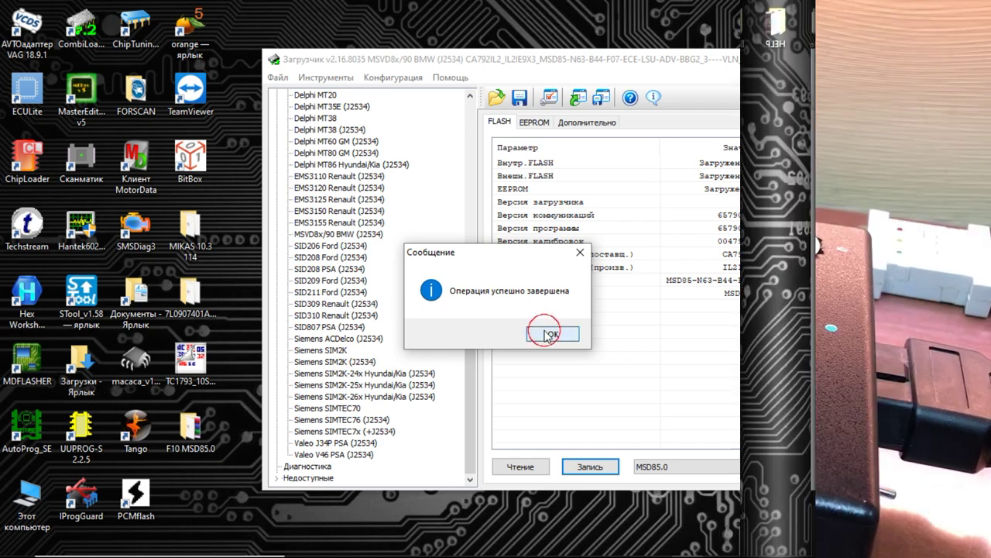